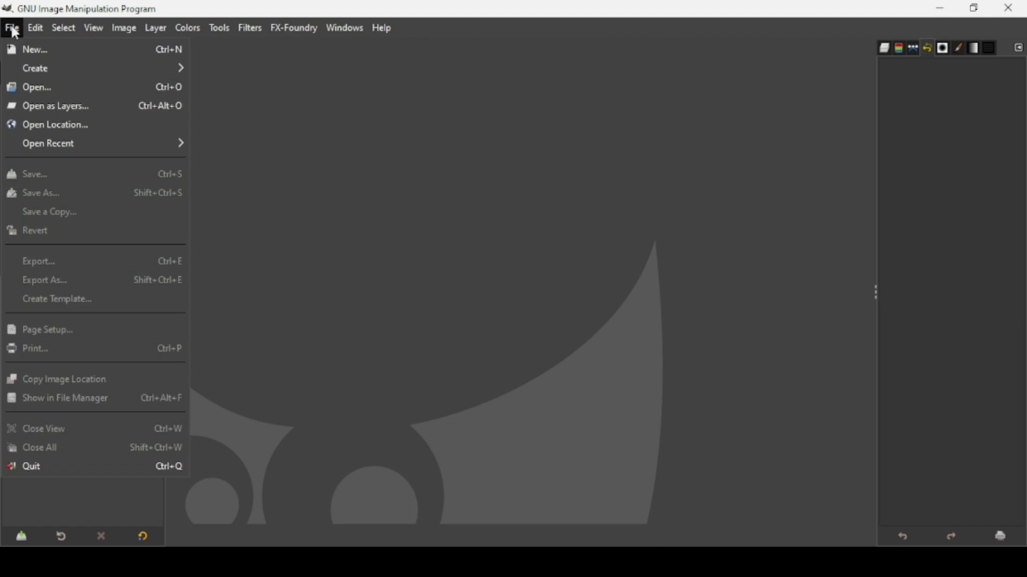
Create a new blank image 1920 px wide and 1080 px high.
left_click(24, 47)
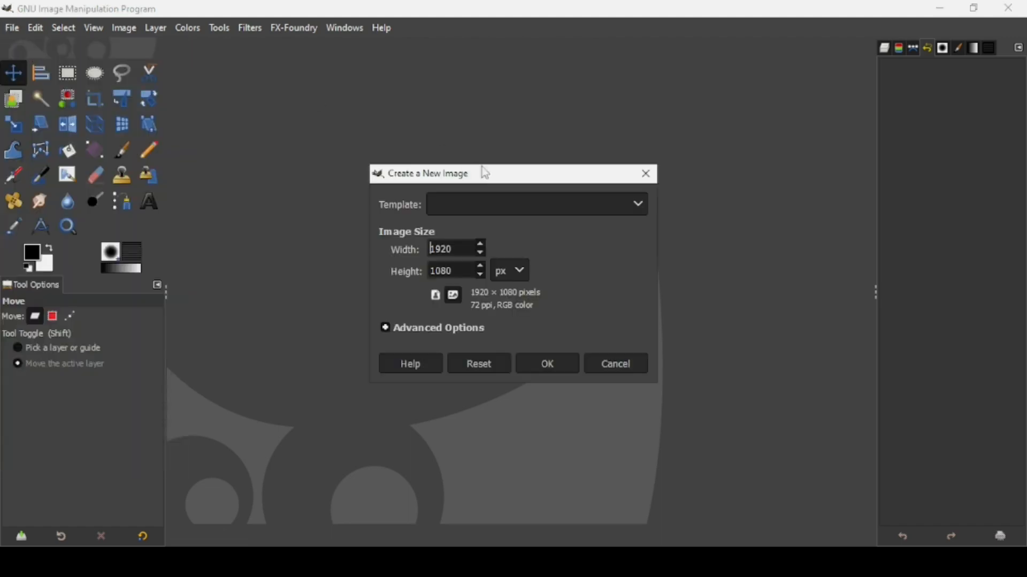
left_click(548, 363)
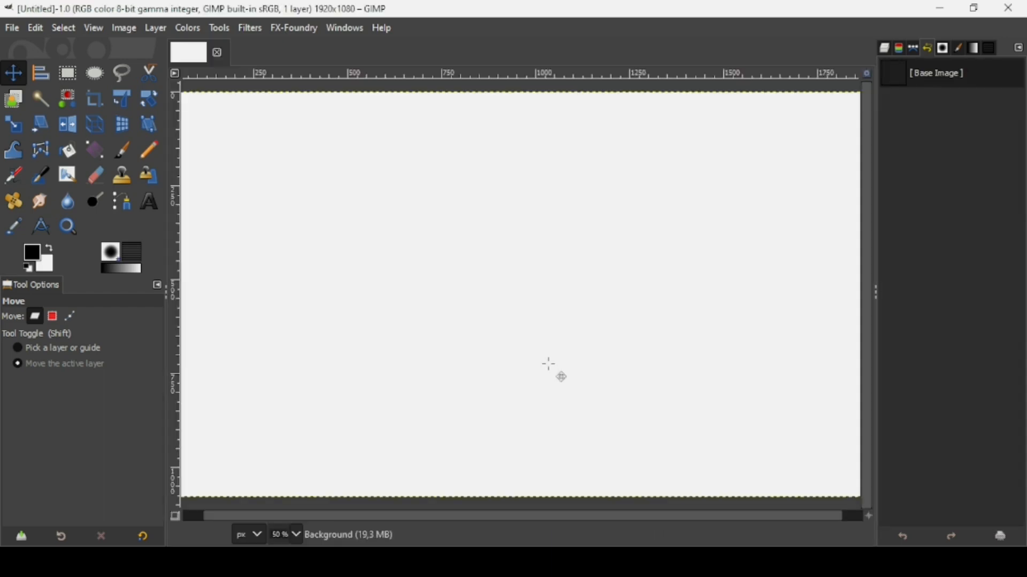
key("minus")
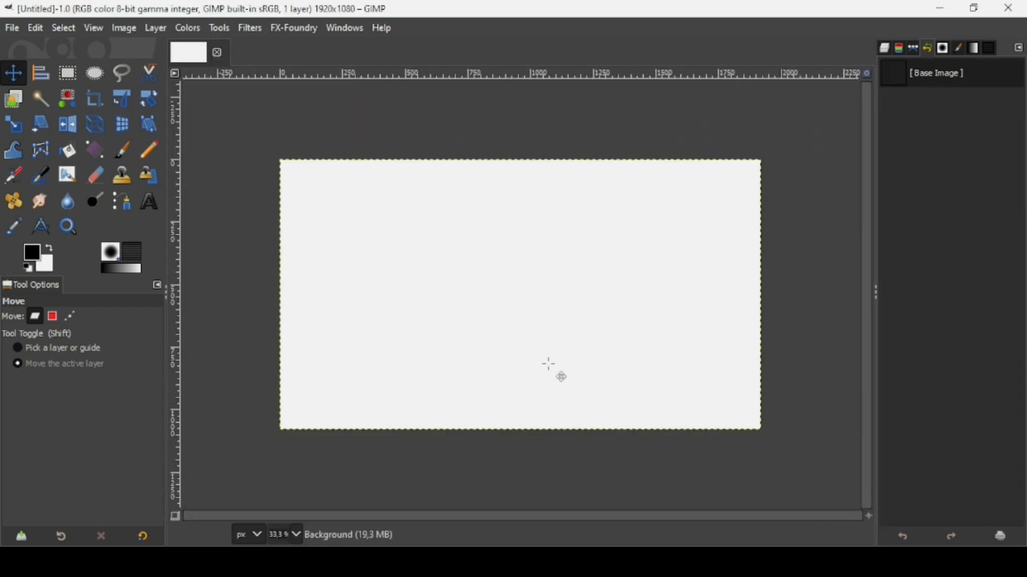
Set the foreground color to 2975ED and fill the whole background layer with it.
left_click(36, 260)
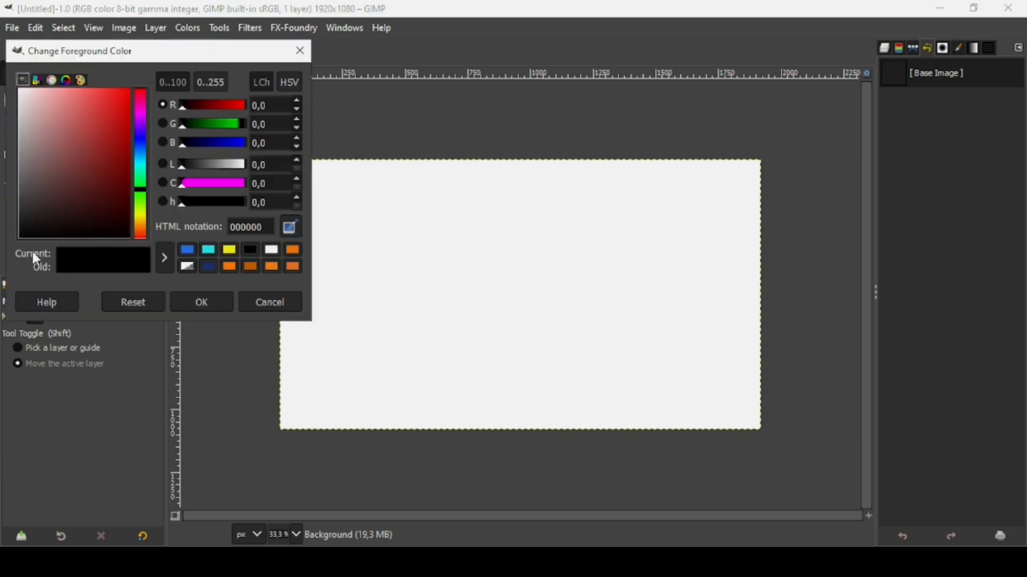
double_click(249, 227)
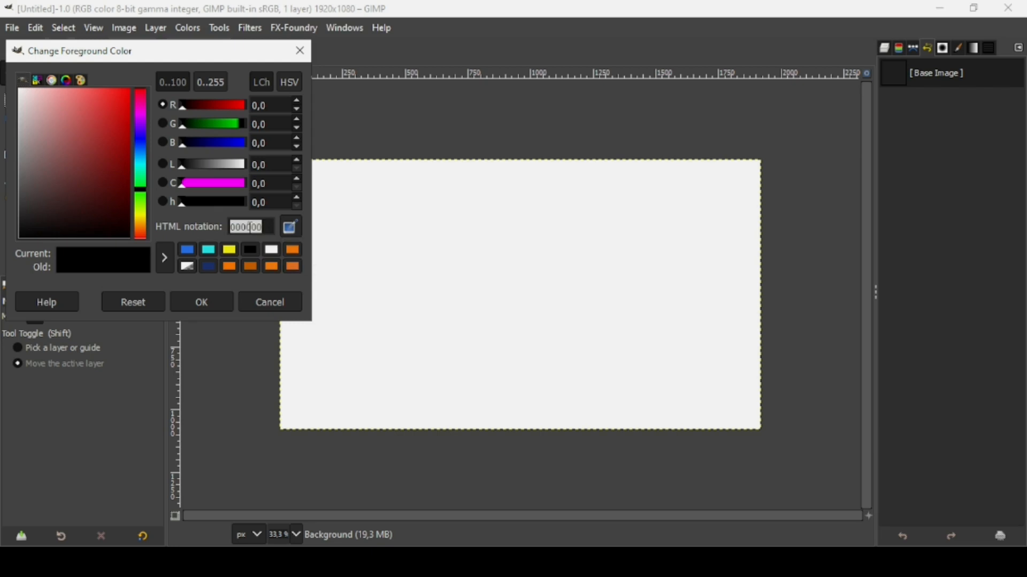
key("BackSpace")
type("2975ED")
key("Return")
left_click(224, 307)
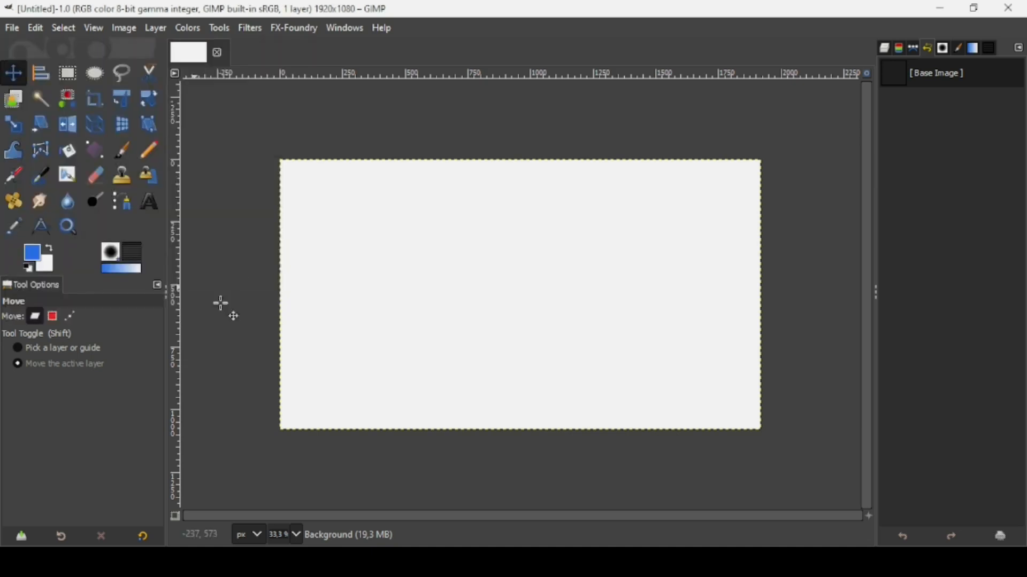
left_click_drag(39, 257, 467, 252)
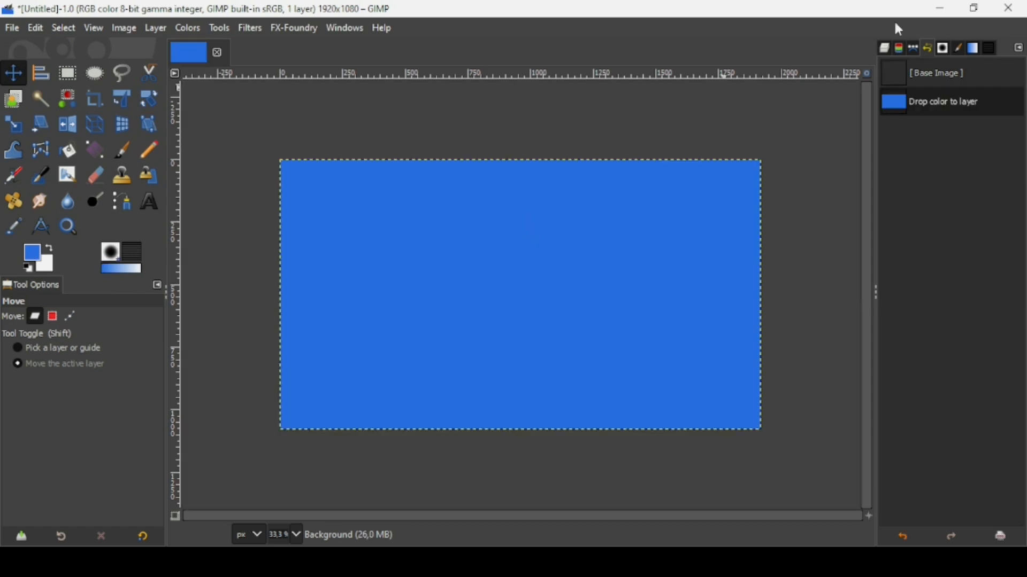
Show the layer list and turn on the grid over the image.
left_click(888, 51)
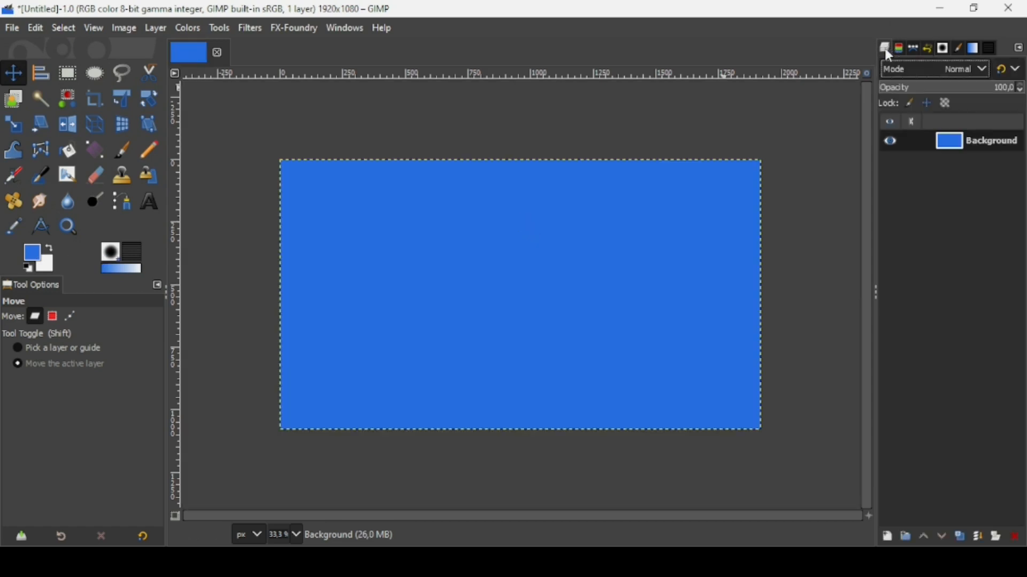
left_click(100, 30)
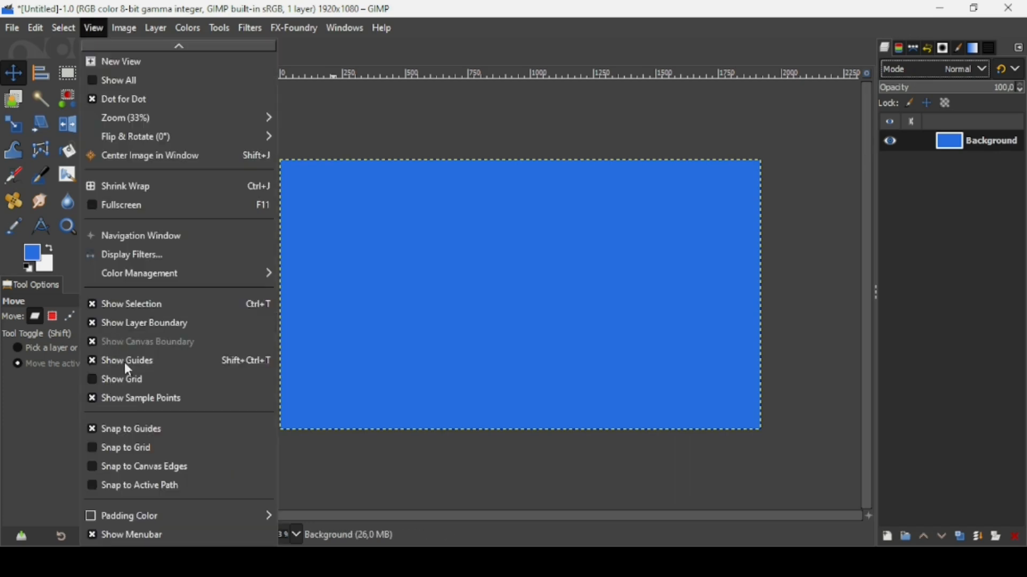
left_click(149, 389)
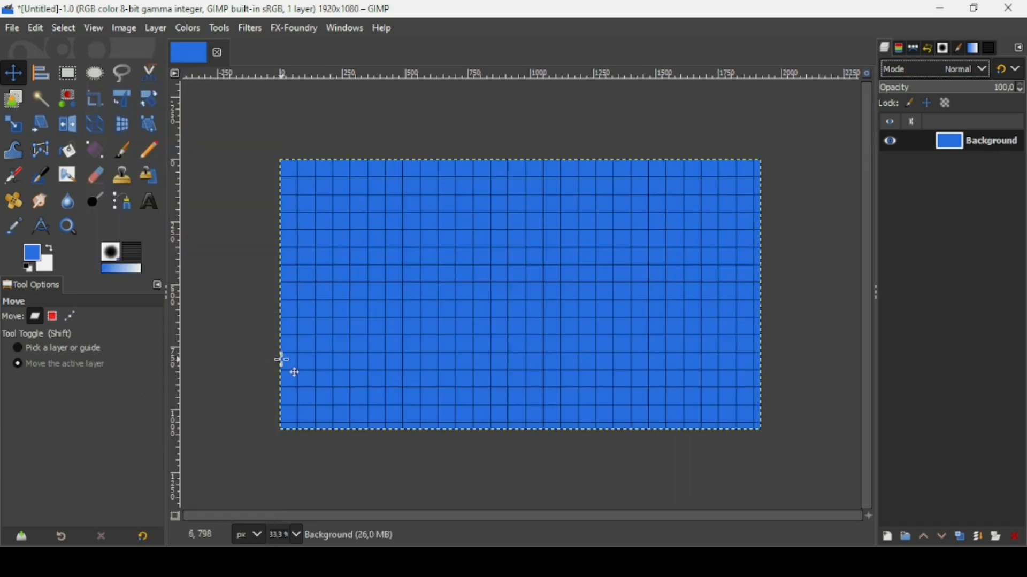
Draw a narrow upright triangular Free Select selection along the grid, about 36 px wide at the base and 420 px tall.
scroll(281, 359, "up", 1)
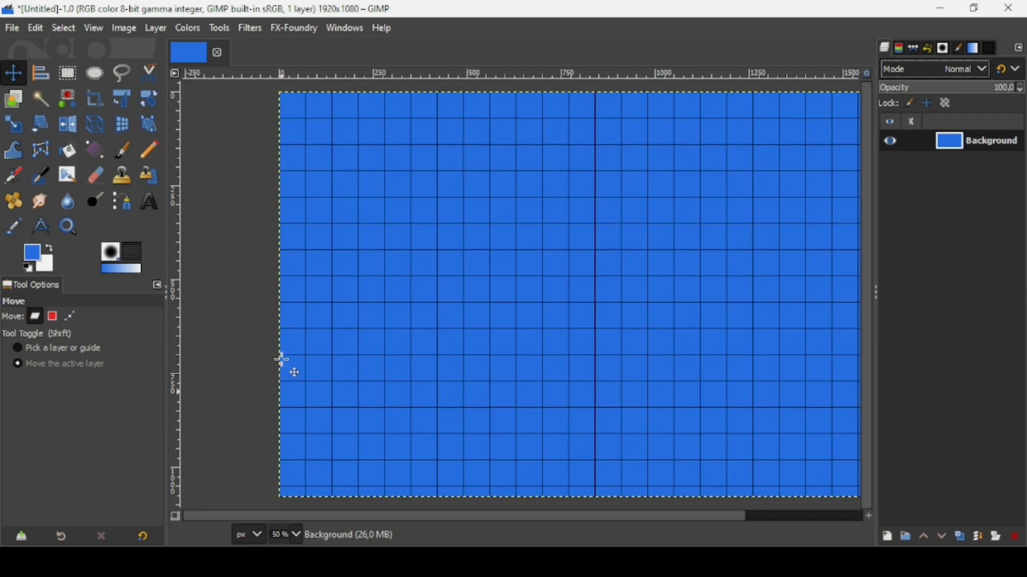
left_click(121, 75)
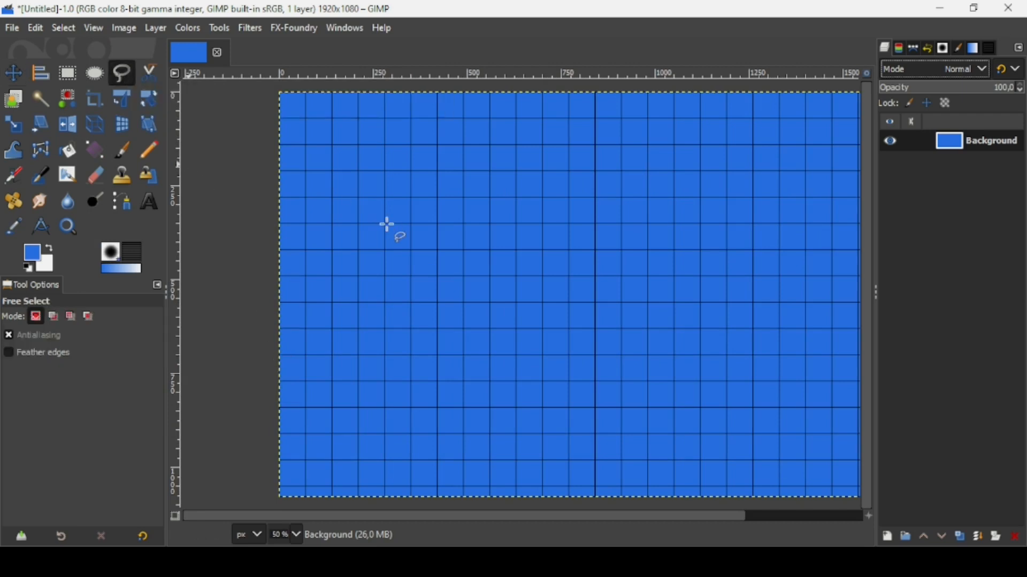
left_click(412, 250)
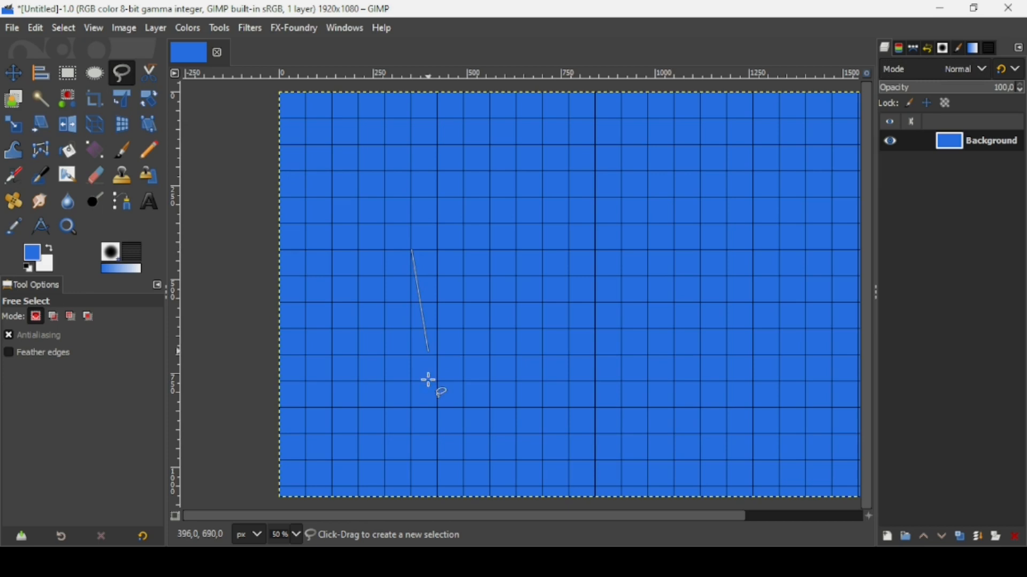
left_click(418, 409)
left_click(405, 409)
left_click(412, 250)
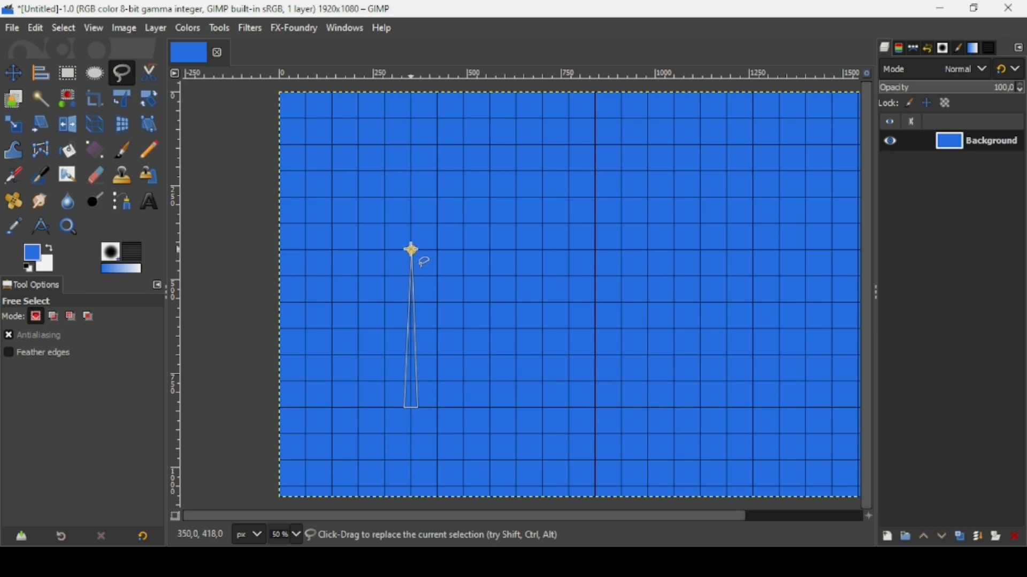
key("Return")
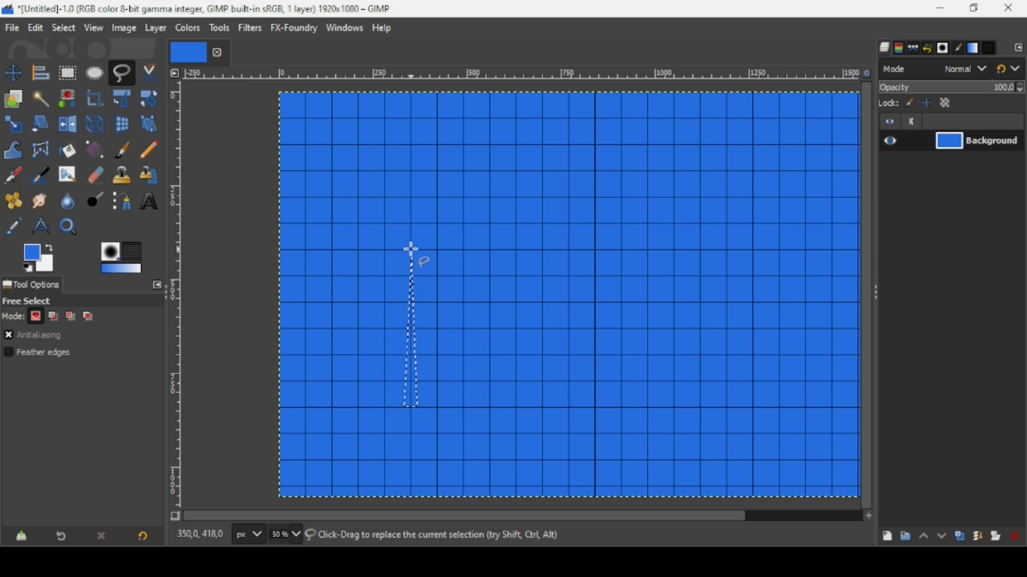
Add a transparent 1920 × 1080 px layer named N and fill the triangular selection with white on it.
key("minus")
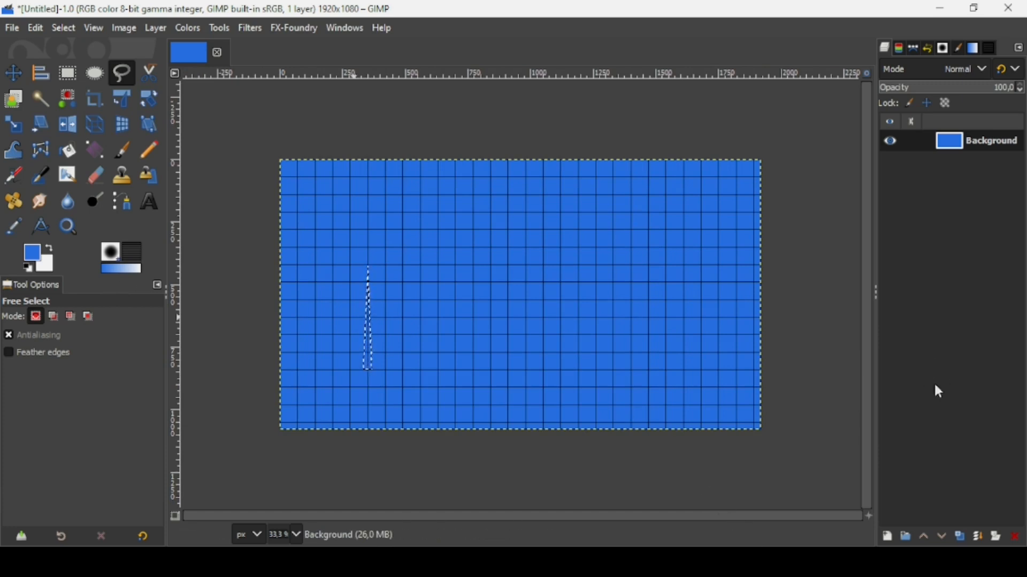
left_click(888, 538)
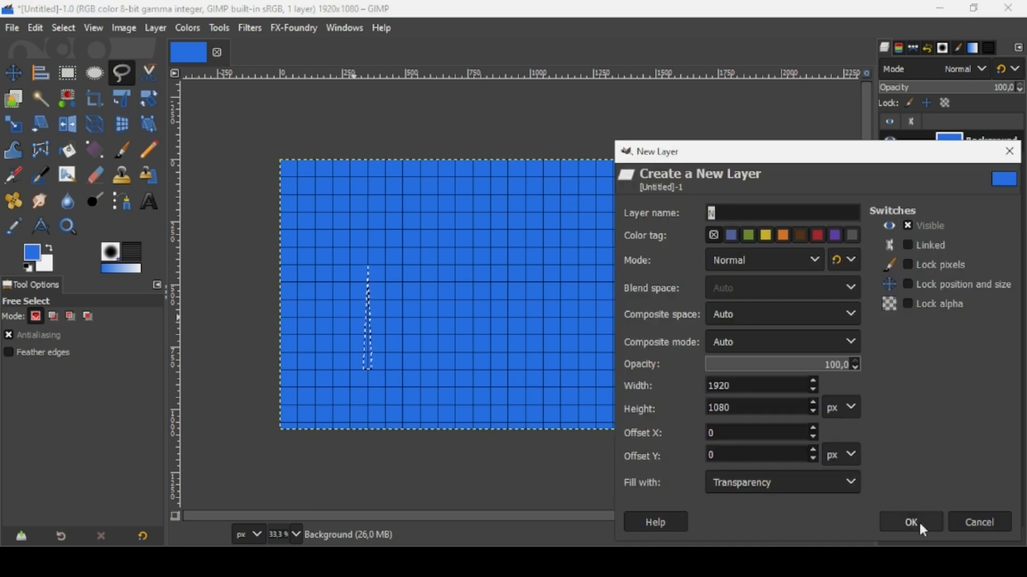
left_click(916, 522)
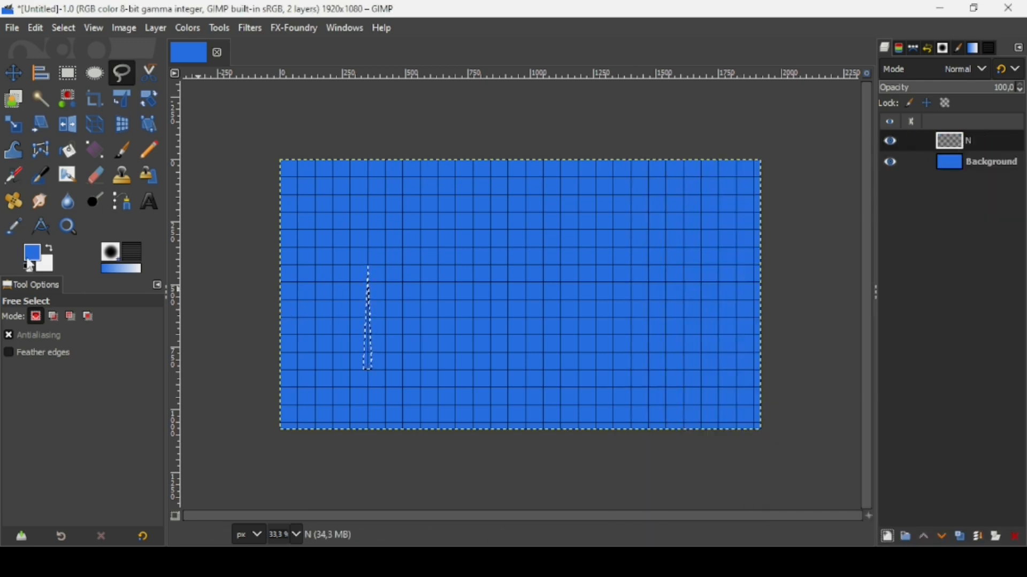
left_click_drag(54, 271, 357, 327)
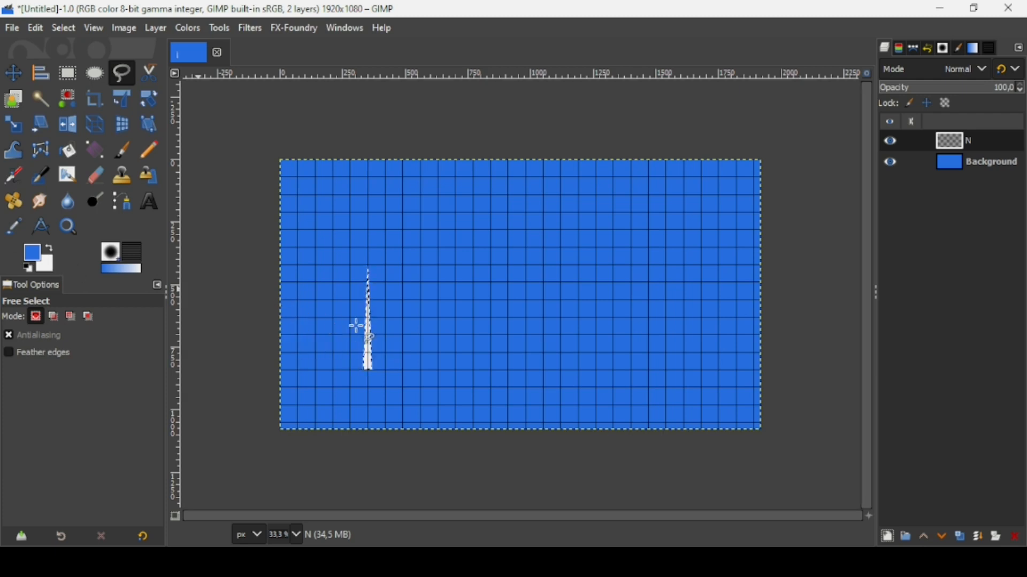
Clear the selection and hide the grid.
left_click(64, 29)
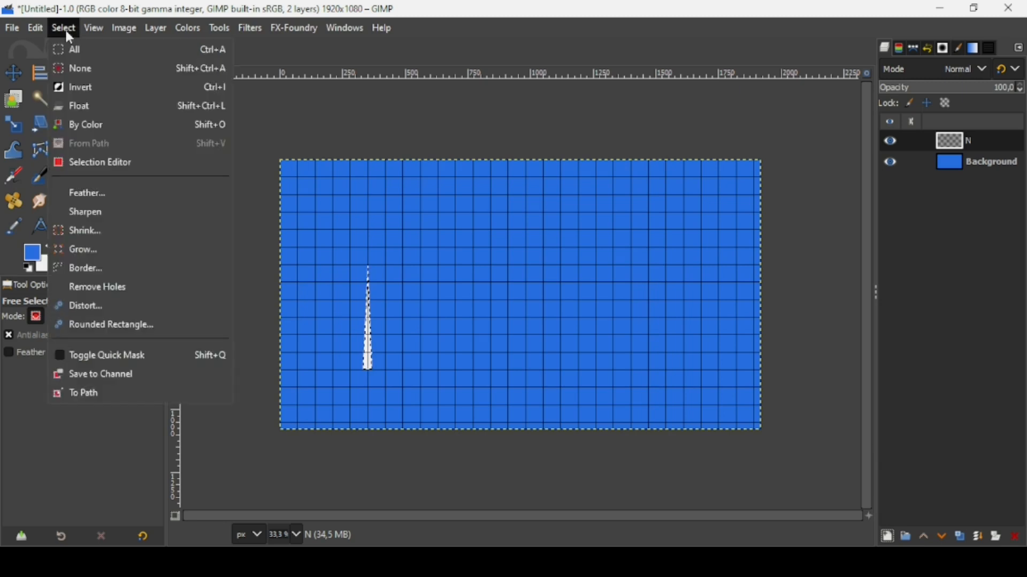
left_click(75, 66)
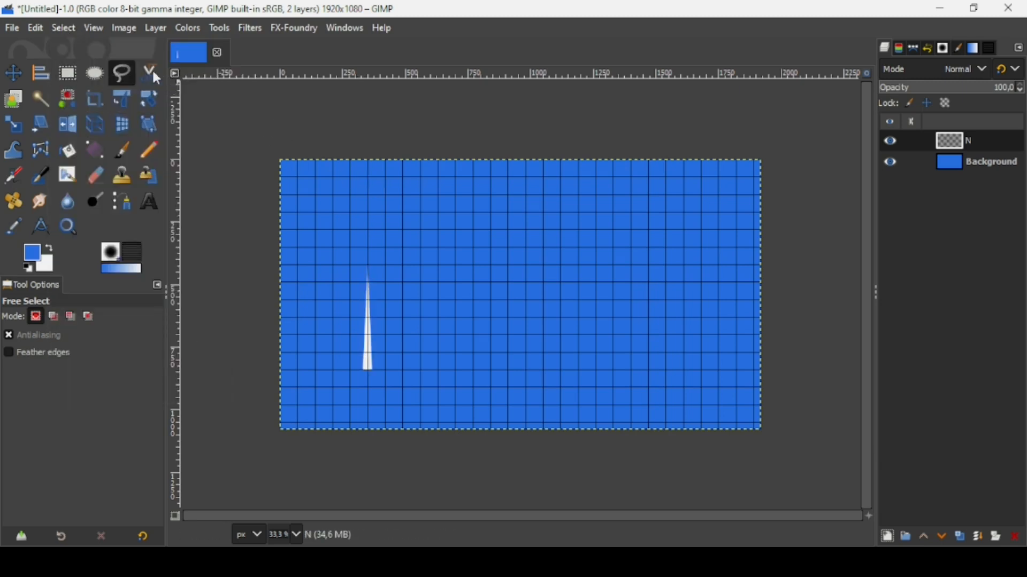
left_click(96, 31)
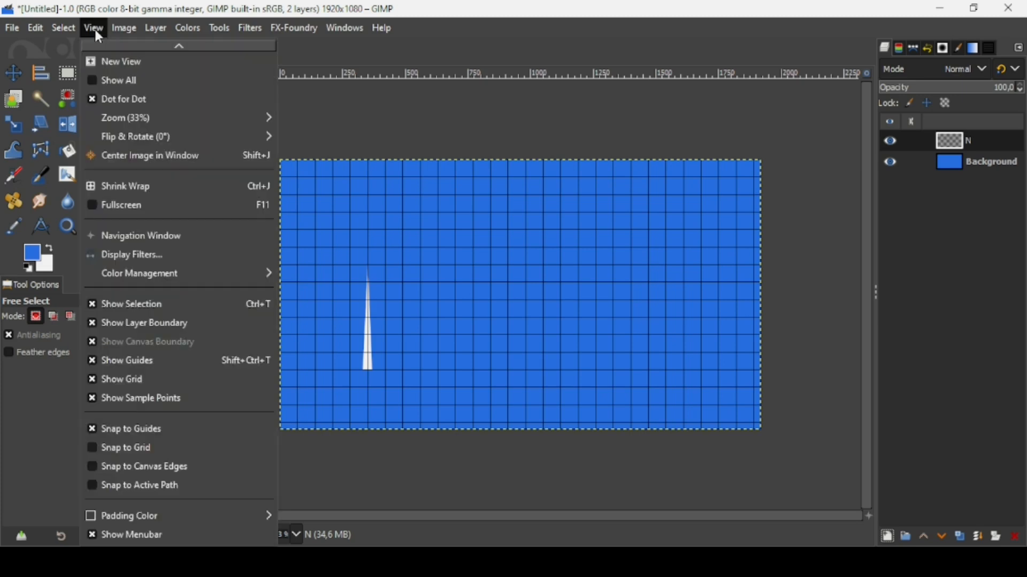
left_click(172, 389)
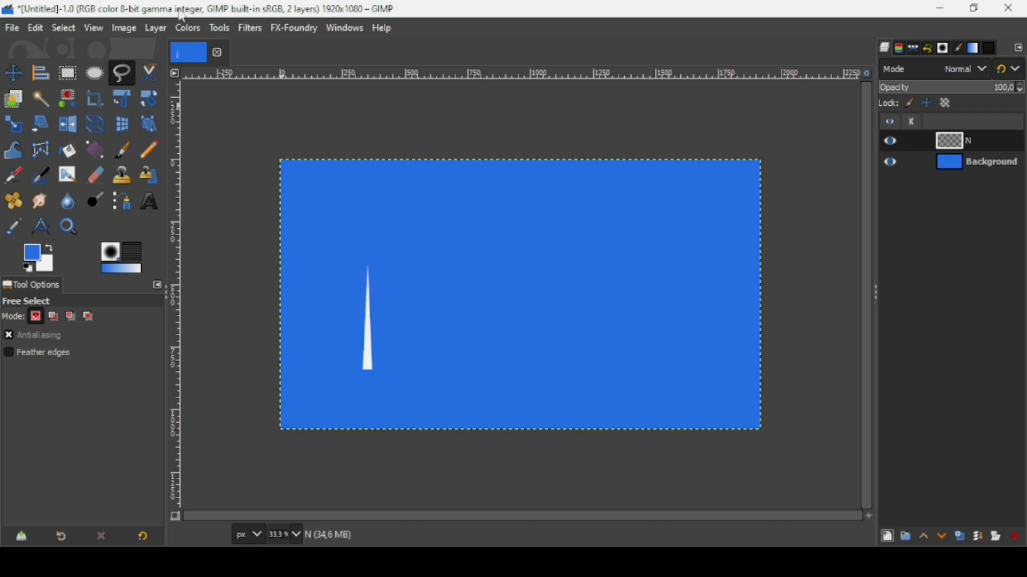
Crop layer N to its content and scale the white triangle, with aspect ratio unlocked, to about 14 × 477 px.
left_click(156, 28)
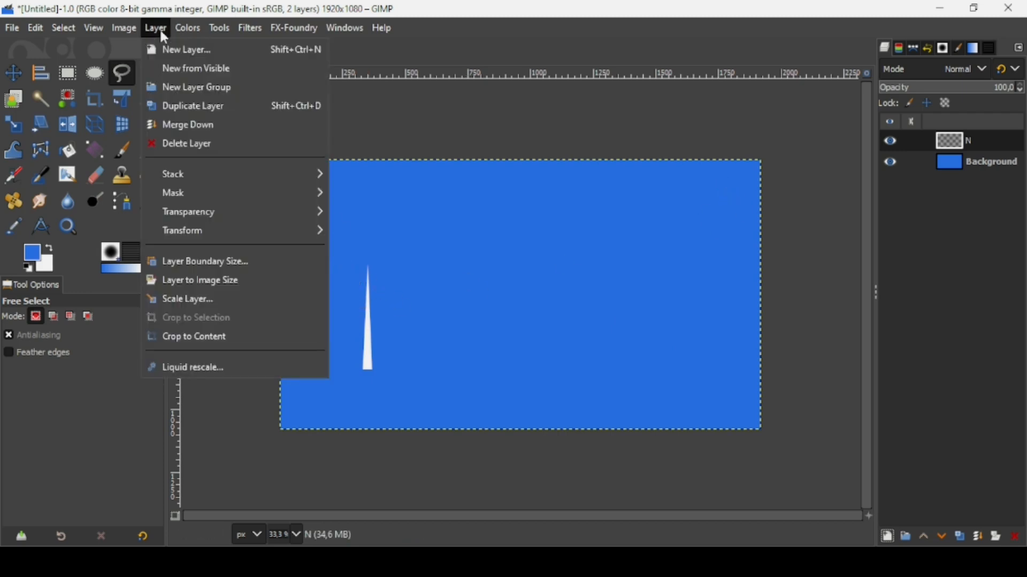
left_click(197, 336)
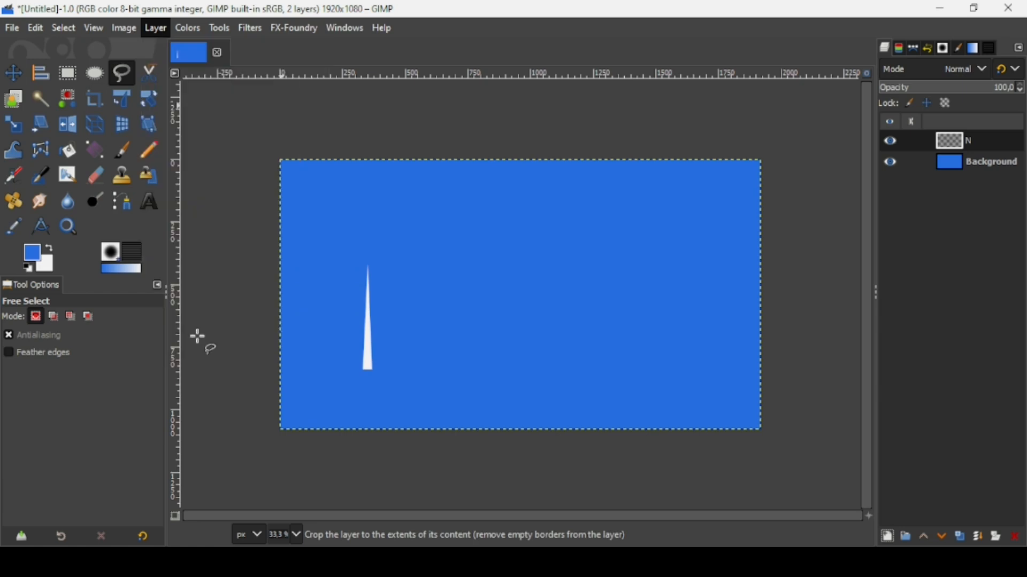
left_click(17, 130)
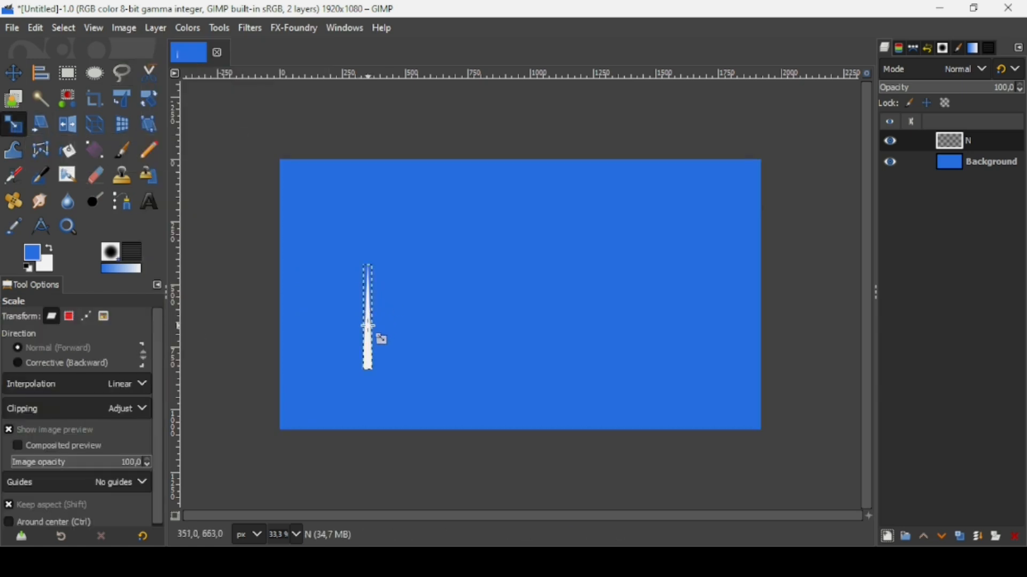
left_click(369, 324)
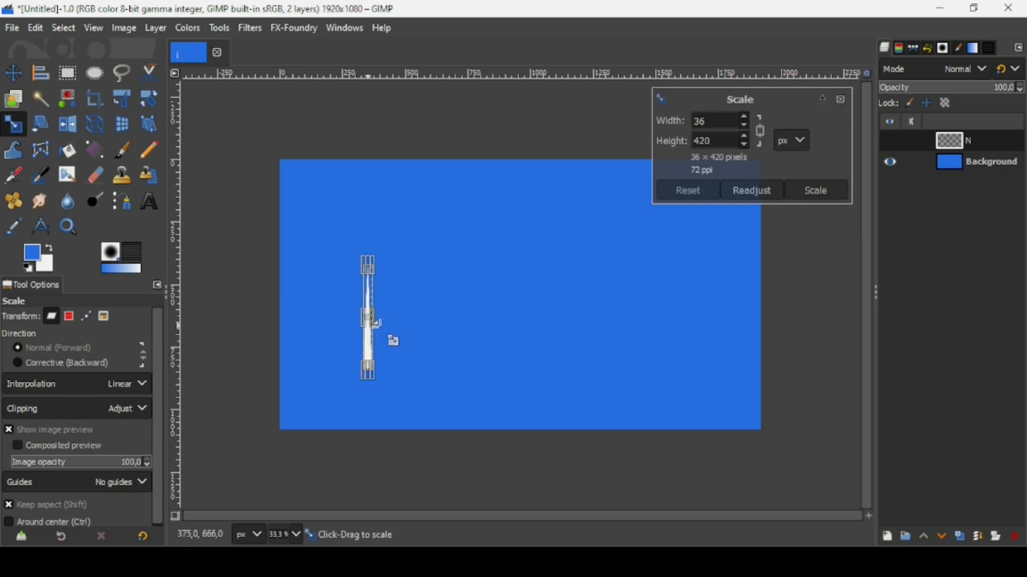
scroll(377, 324, "up", 1)
scroll(389, 343, "up", 1)
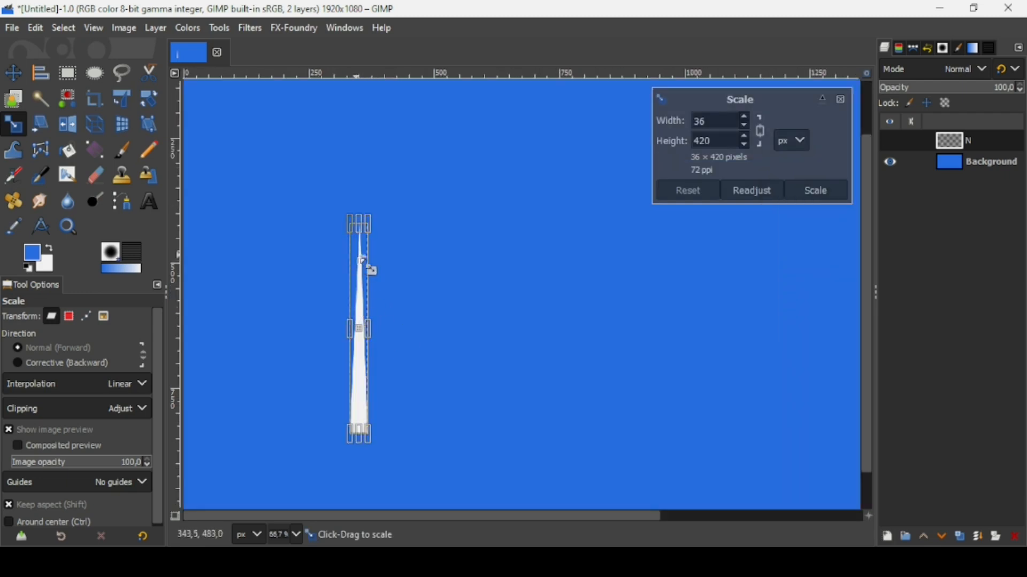
left_click(768, 133)
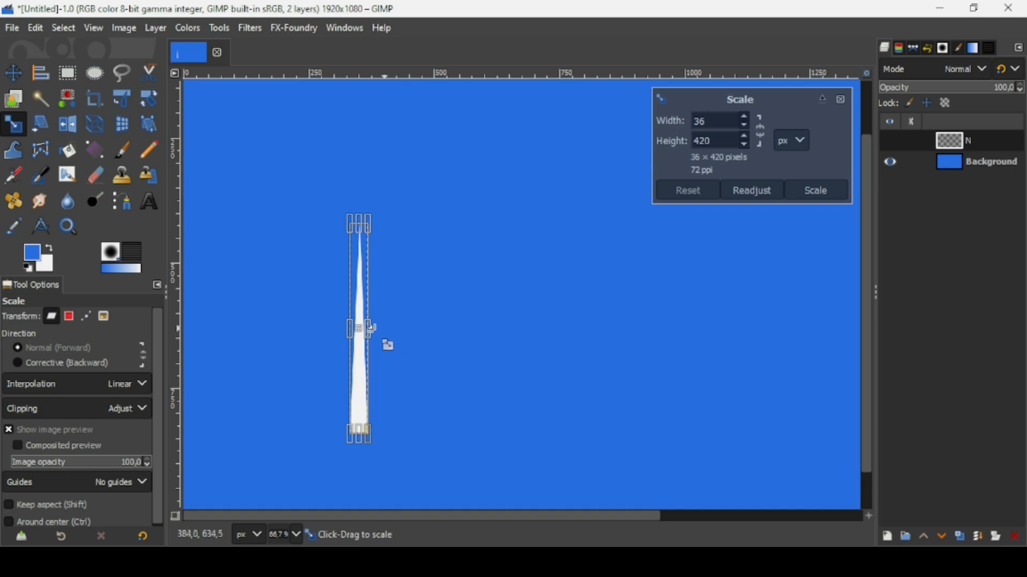
left_click_drag(372, 328, 355, 333)
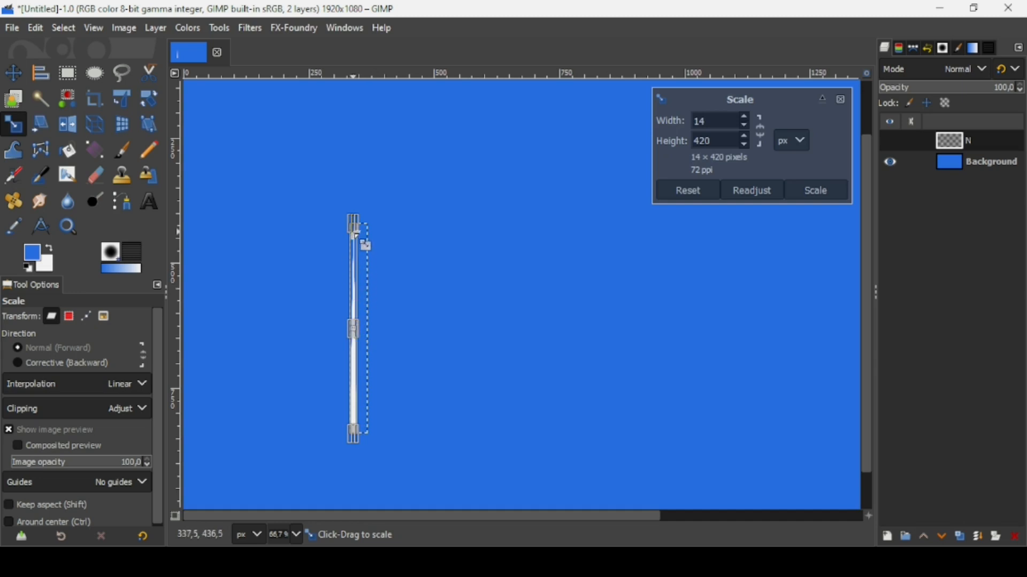
left_click_drag(366, 243, 366, 215)
key("Return")
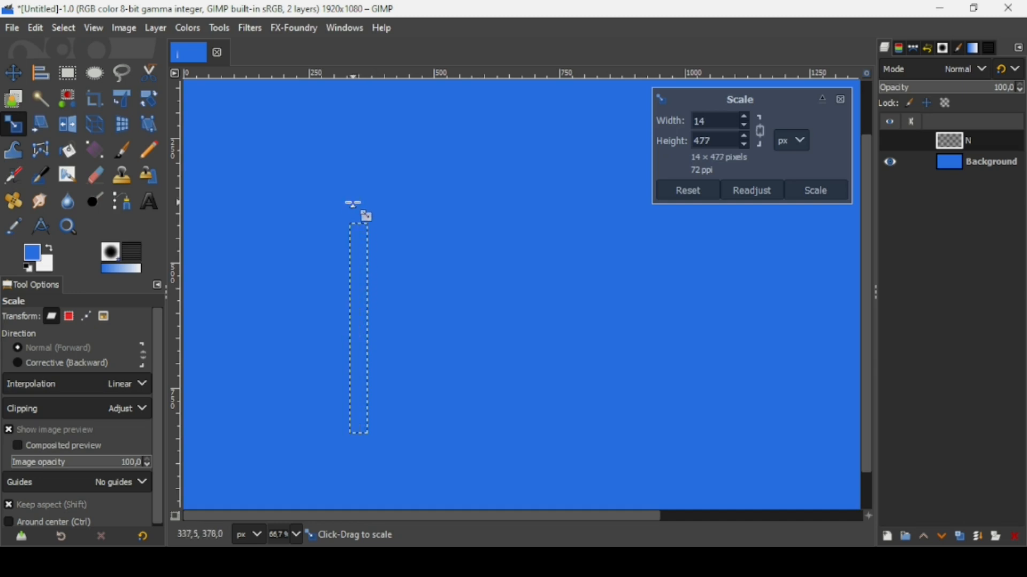
key("minus")
key("minus")
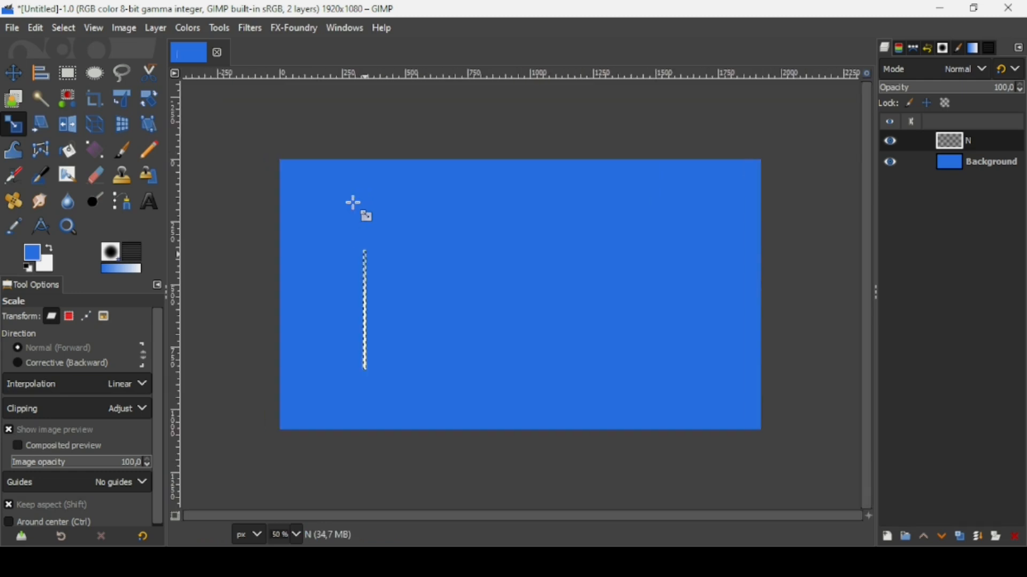
Move the white spike to the lower-left corner of the canvas, its base on the bottom edge, and make the Background layer active.
left_click(20, 72)
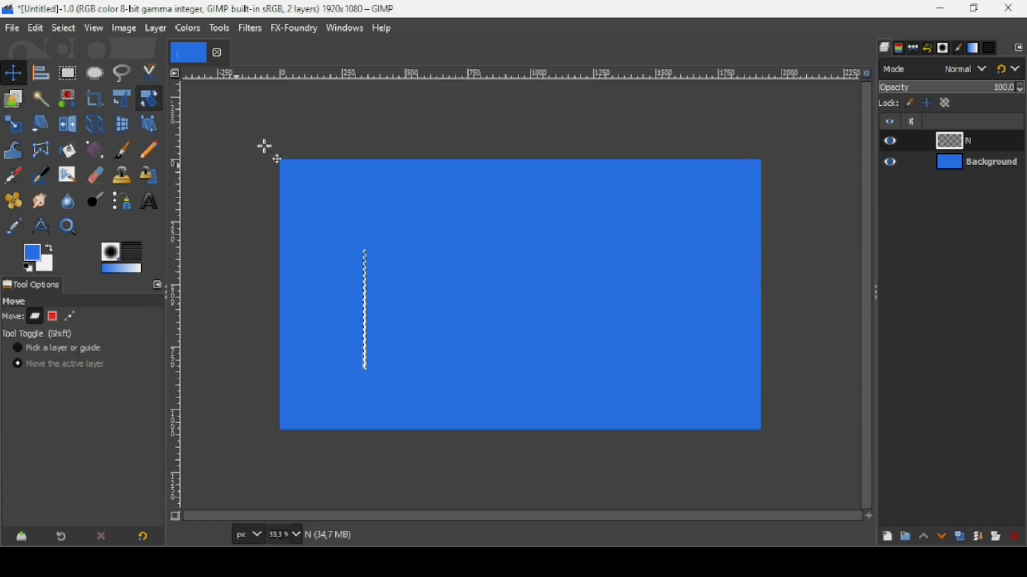
left_click_drag(366, 267, 290, 328)
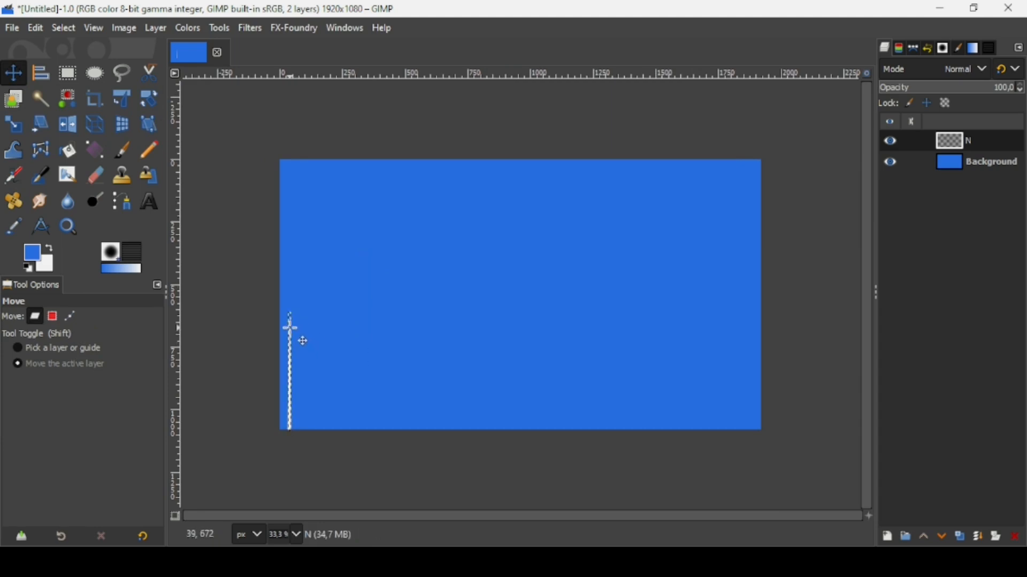
left_click(952, 164)
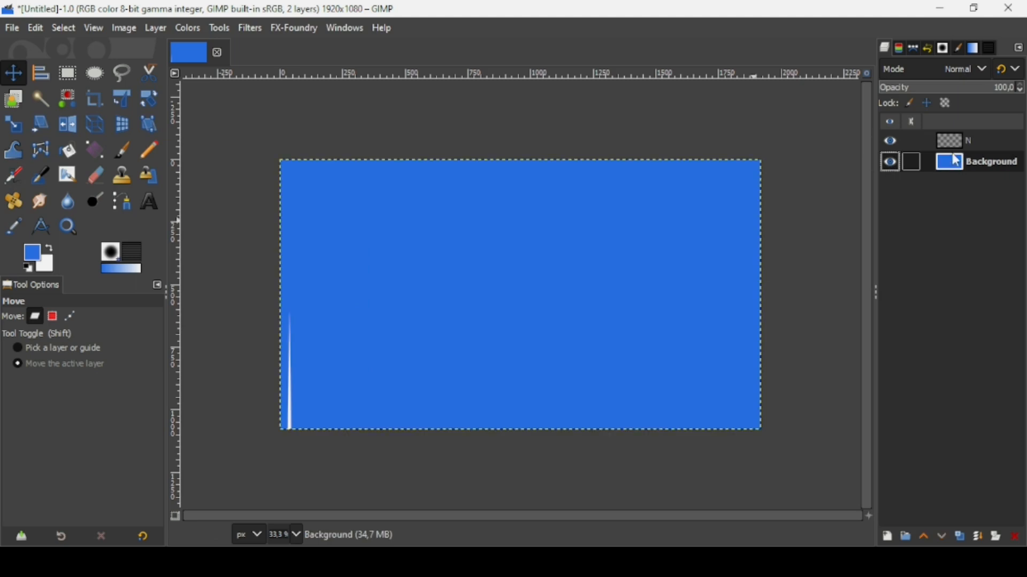
Select layer N and stretch the white spike upward to about 530 px high, keeping its width at 14 px.
left_click(956, 146)
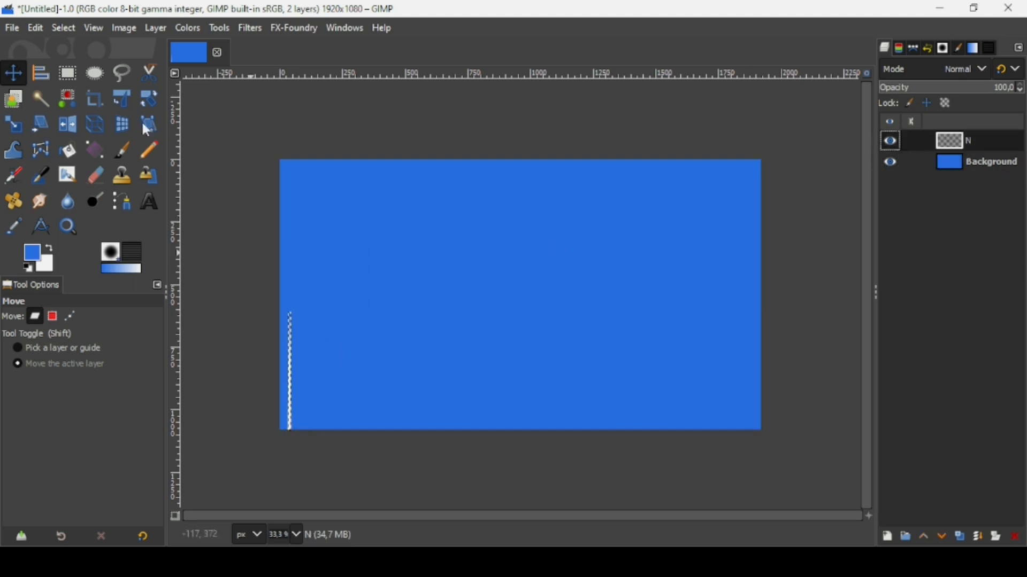
left_click(15, 125)
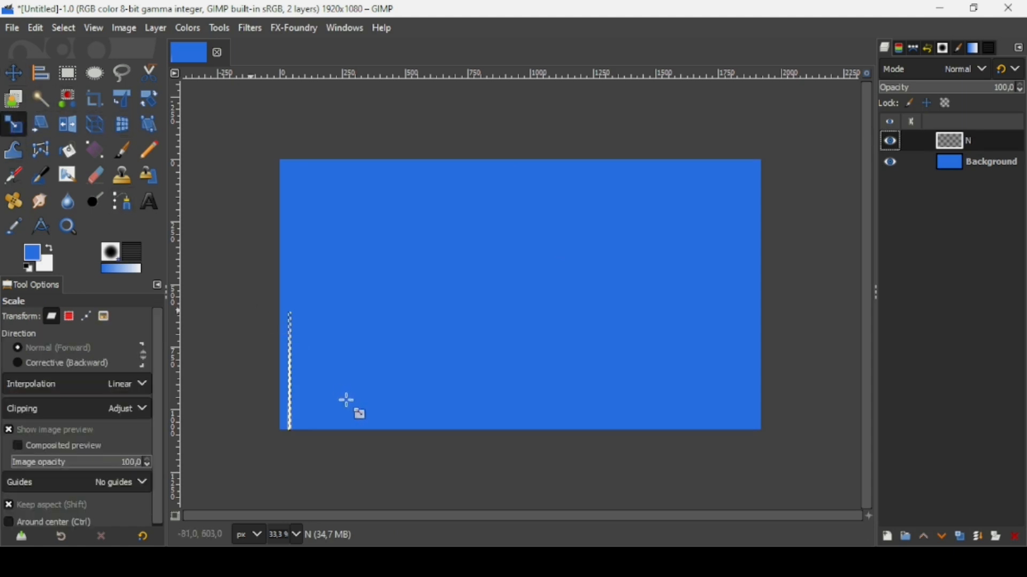
scroll(298, 394, "up", 1)
scroll(298, 395, "up", 1)
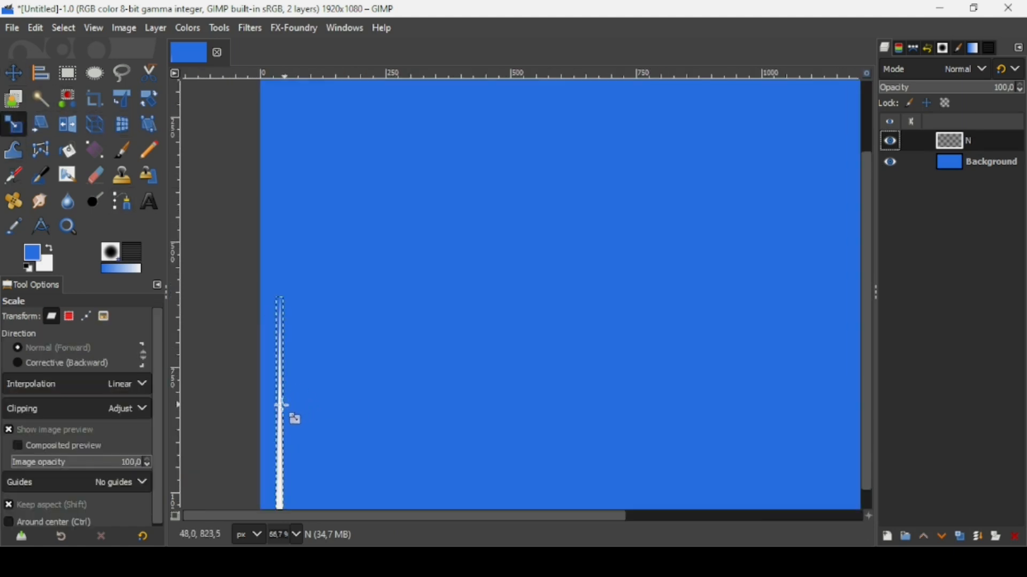
left_click(284, 408)
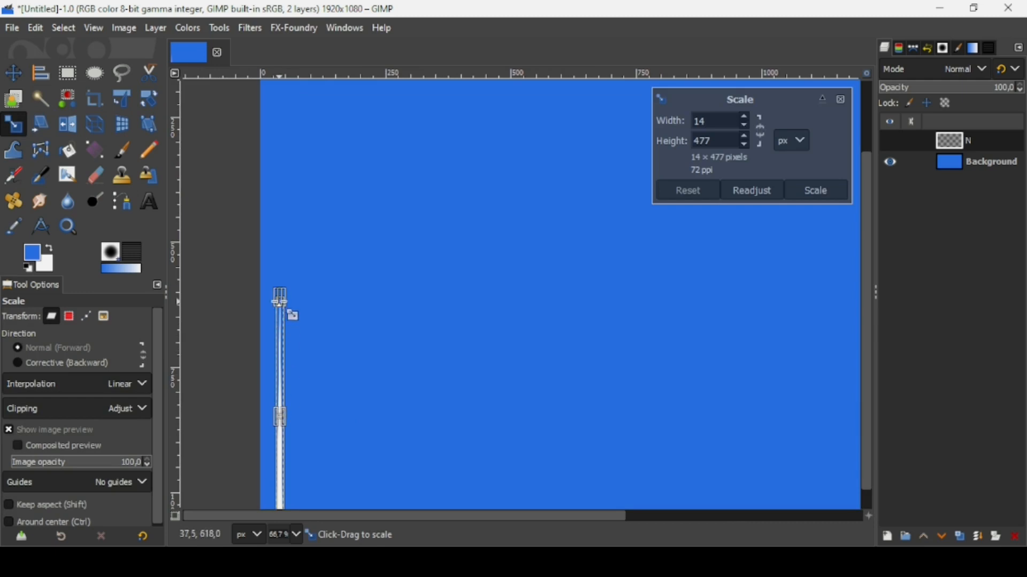
left_click_drag(280, 300, 282, 274)
key("shift")
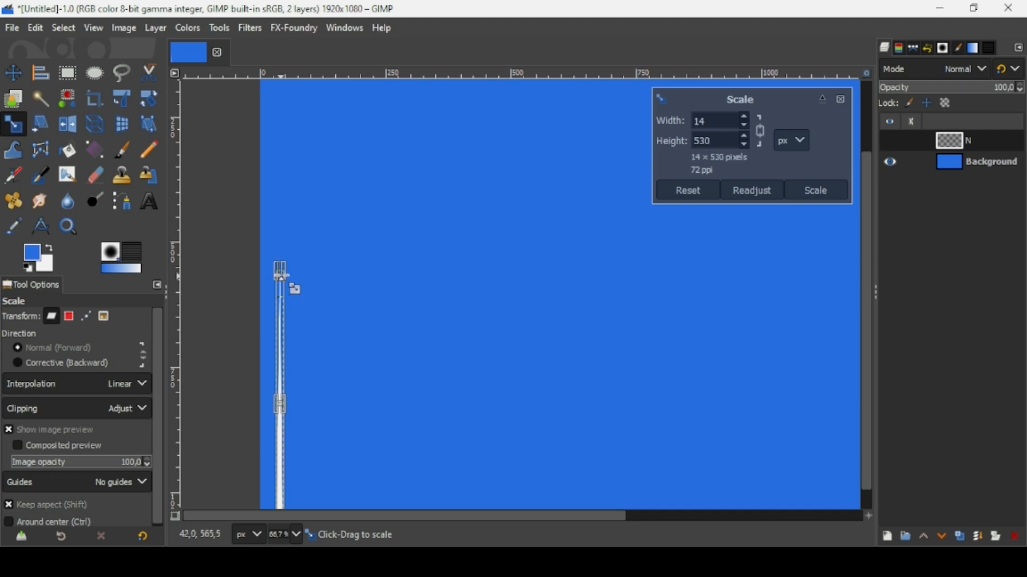
key("Return")
scroll(281, 275, "down", 2)
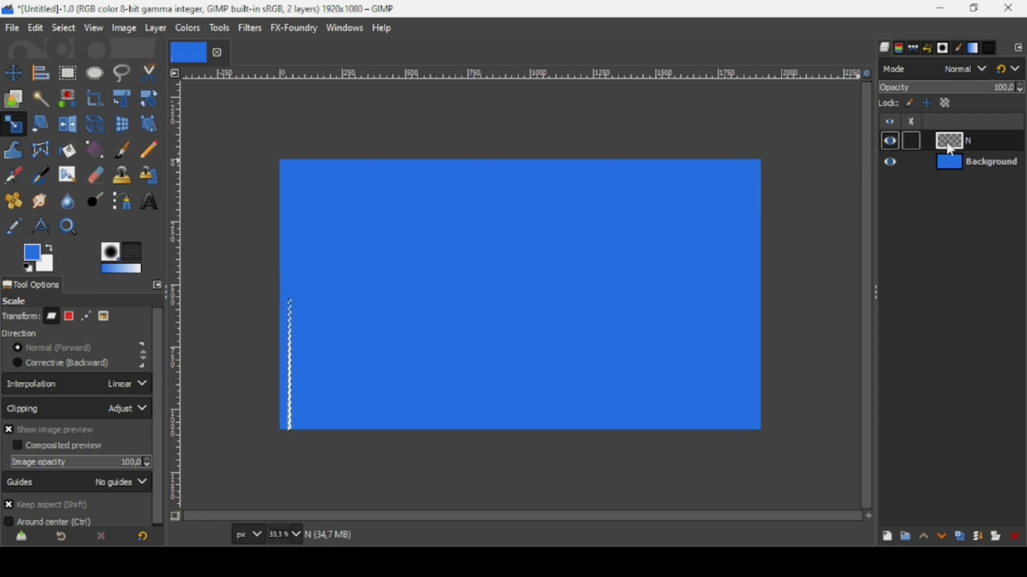
Duplicate layer N and move the copied spike just to the right of the original, with its base on the canvas's bottom edge.
left_click(960, 539)
left_click(13, 73)
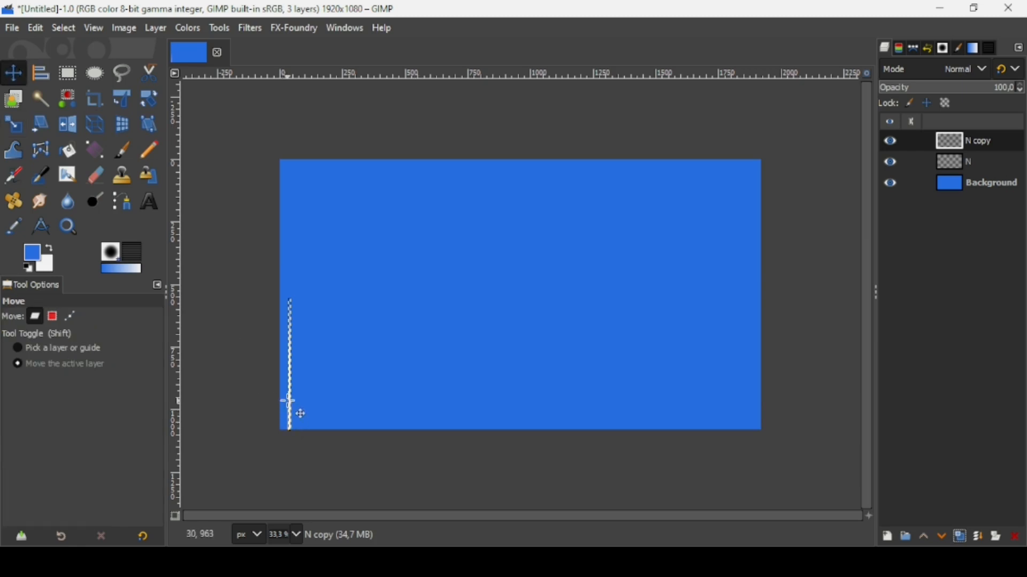
mouse_move(301, 415)
left_mouse_down()
mouse_move(312, 417)
mouse_move(298, 412)
left_mouse_up()
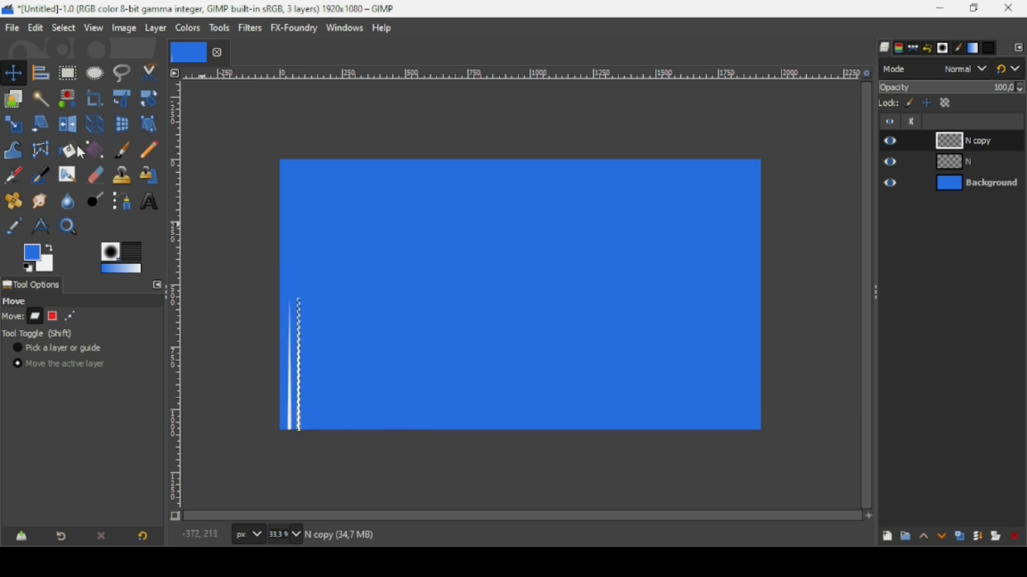
Shorten the copied spike from its tip to about 404 px high with its aspect ratio unlocked, keeping it 14 px wide.
left_click(19, 118)
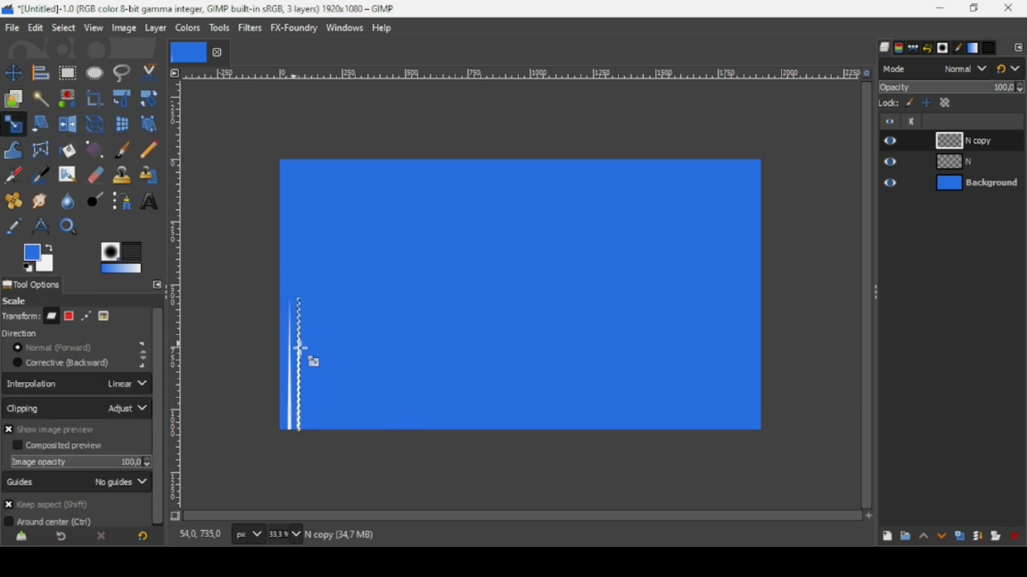
left_click(299, 352)
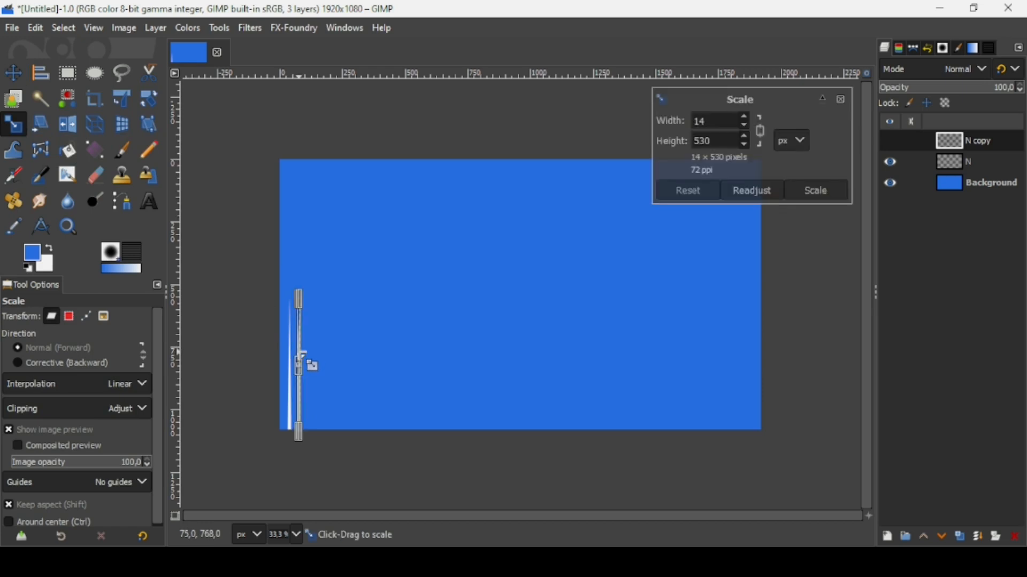
key("1")
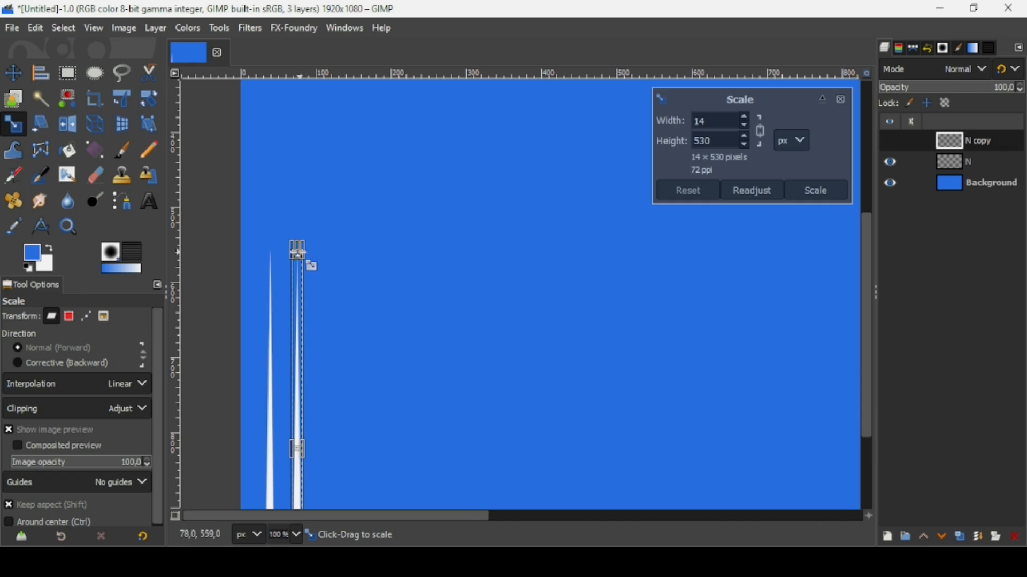
left_click_drag(297, 253, 296, 346)
key("minus")
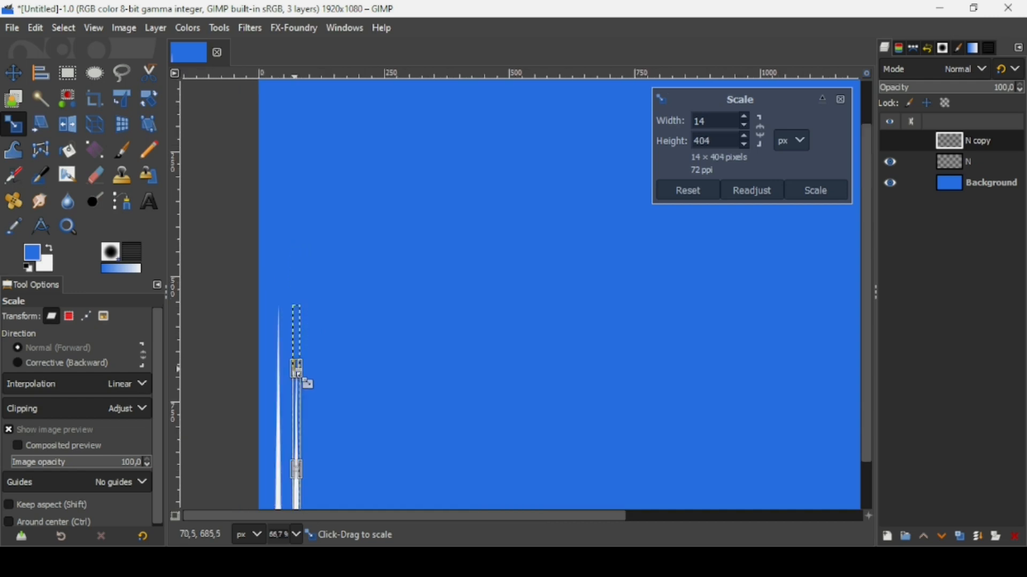
key("Return")
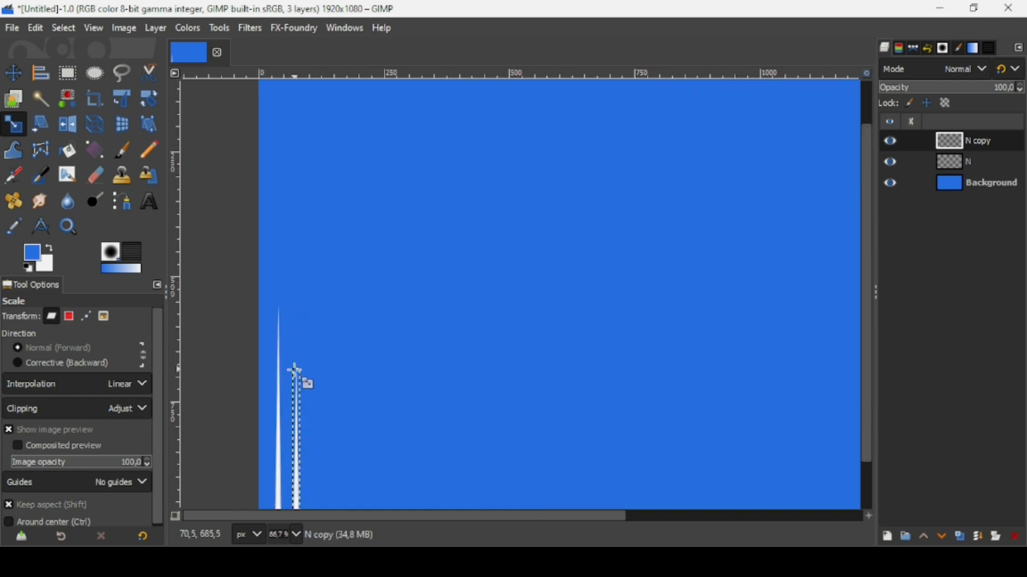
key("minus")
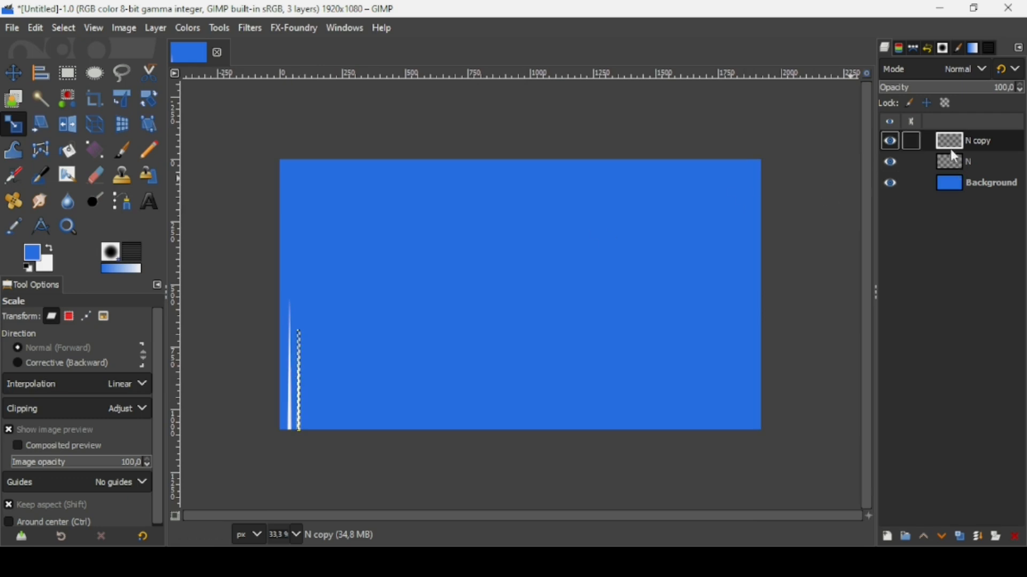
Merge the shorter spike down into layer N and duplicate the merged pair fourteen times.
left_click(981, 541)
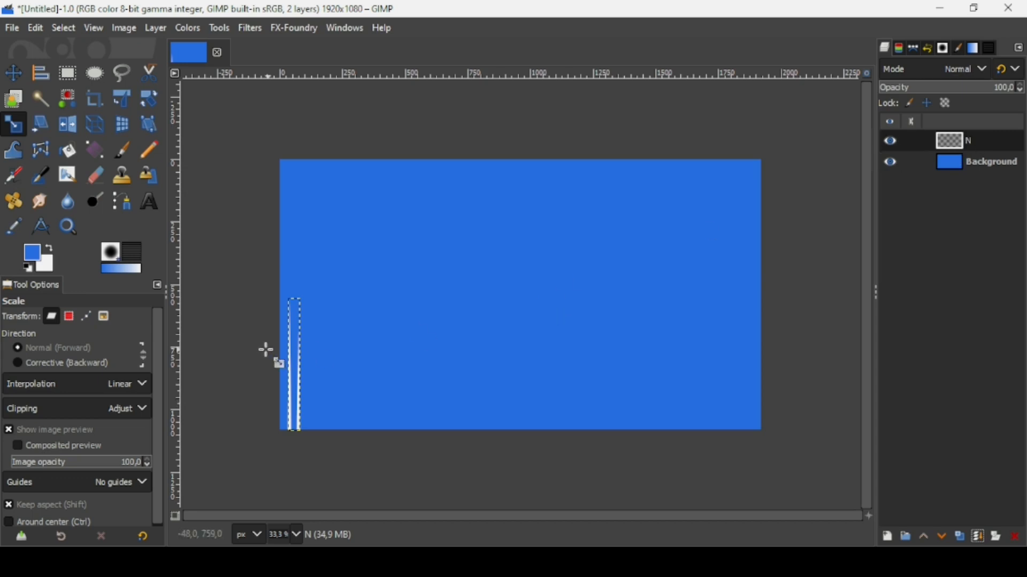
left_click(961, 539)
left_click(959, 536)
left_click(958, 536)
left_click(959, 536)
left_click(958, 536)
left_click(958, 537)
left_click(958, 536)
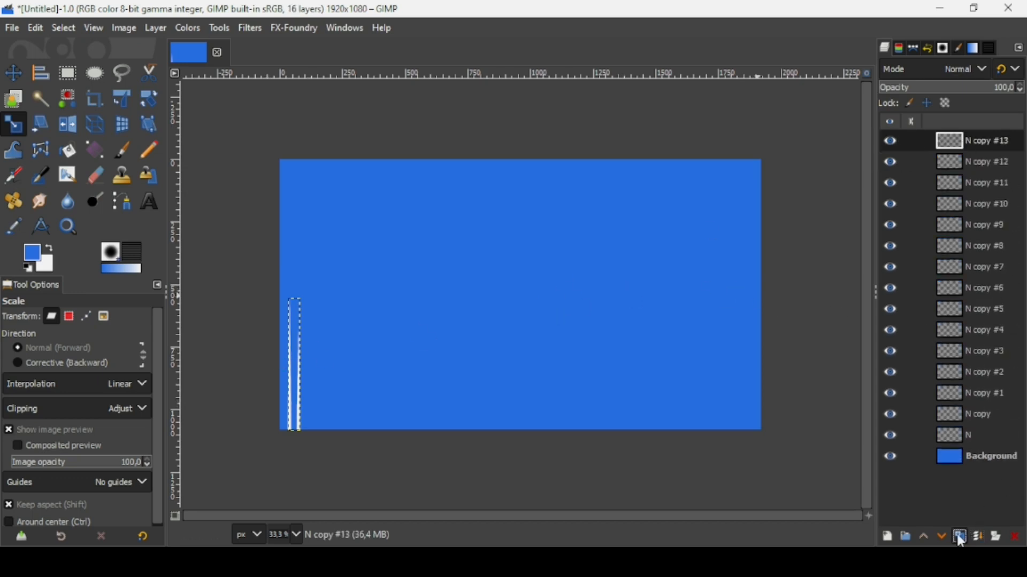
Distribute all the spike-pair layers evenly across the image width and merge the copies down into layer N.
left_click(47, 76)
left_click_drag(243, 268, 363, 462)
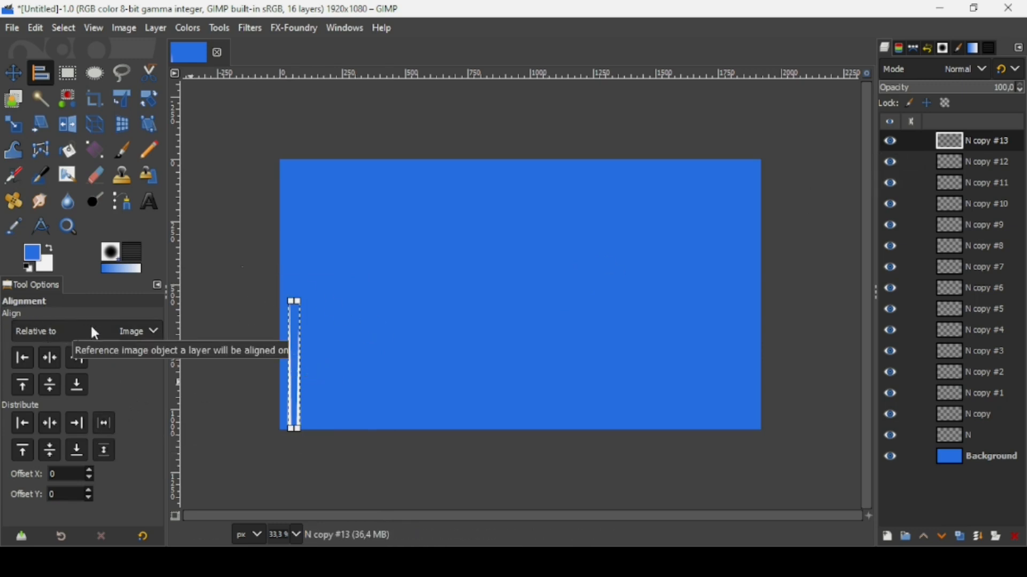
left_click(104, 425)
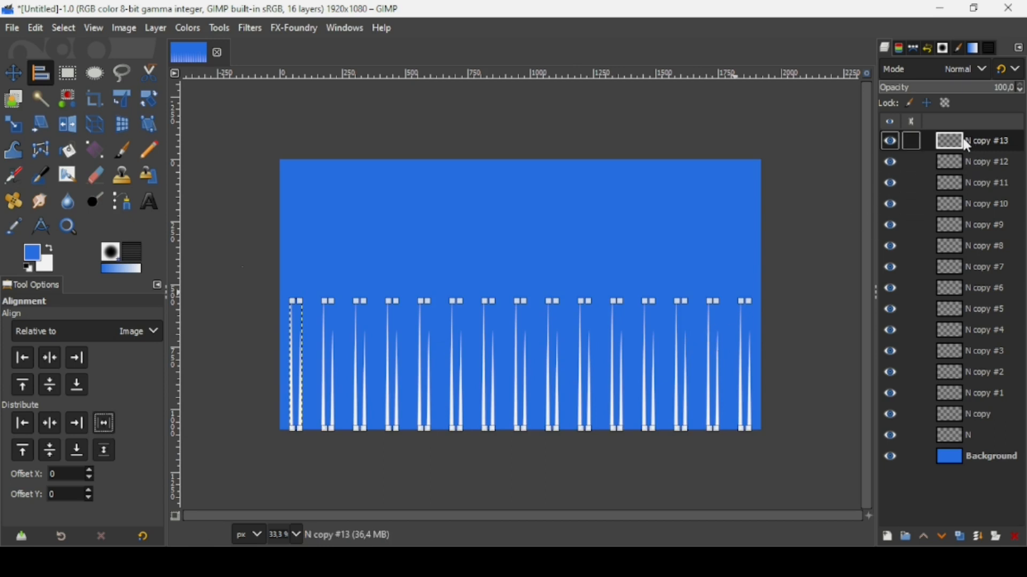
left_click(979, 542)
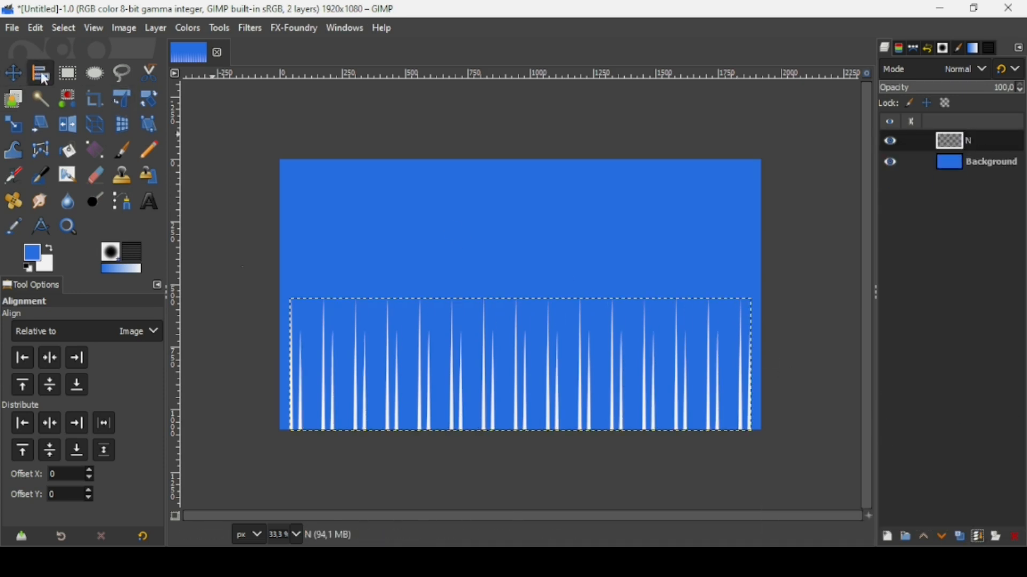
Center the row of spikes vertically relative to the image and expand layer N to the image size.
left_click(459, 327)
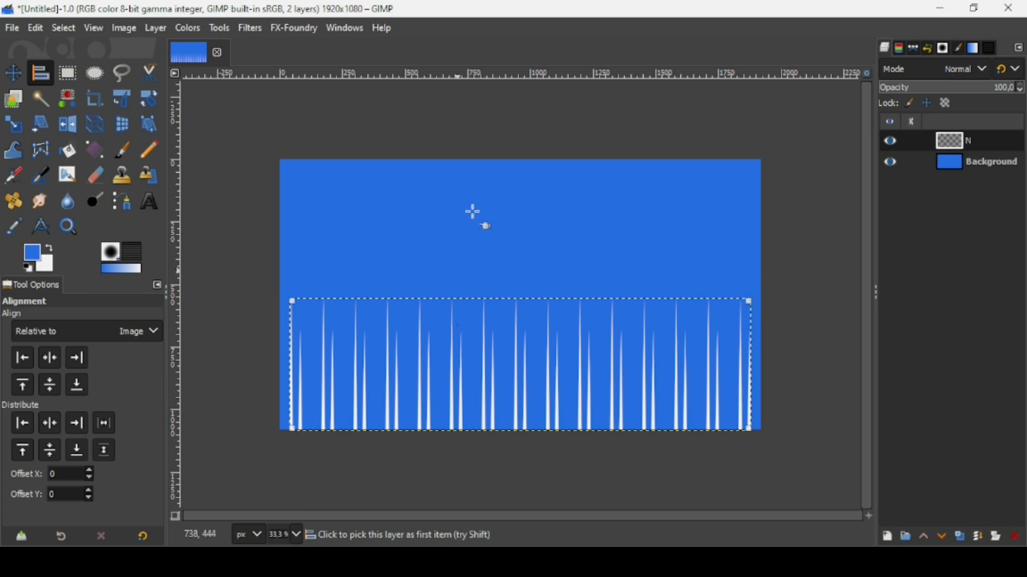
left_click(50, 385)
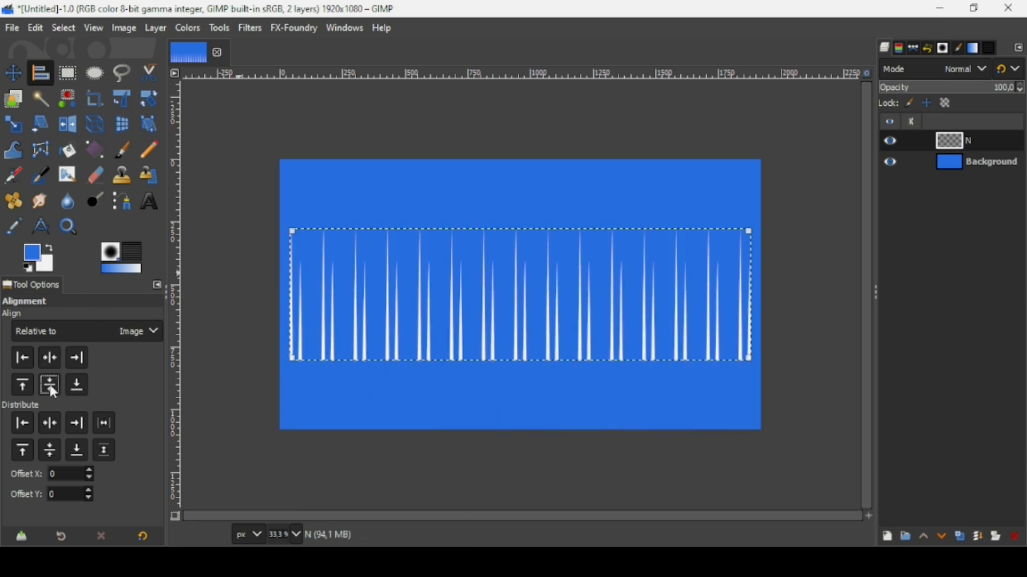
right_click(946, 150)
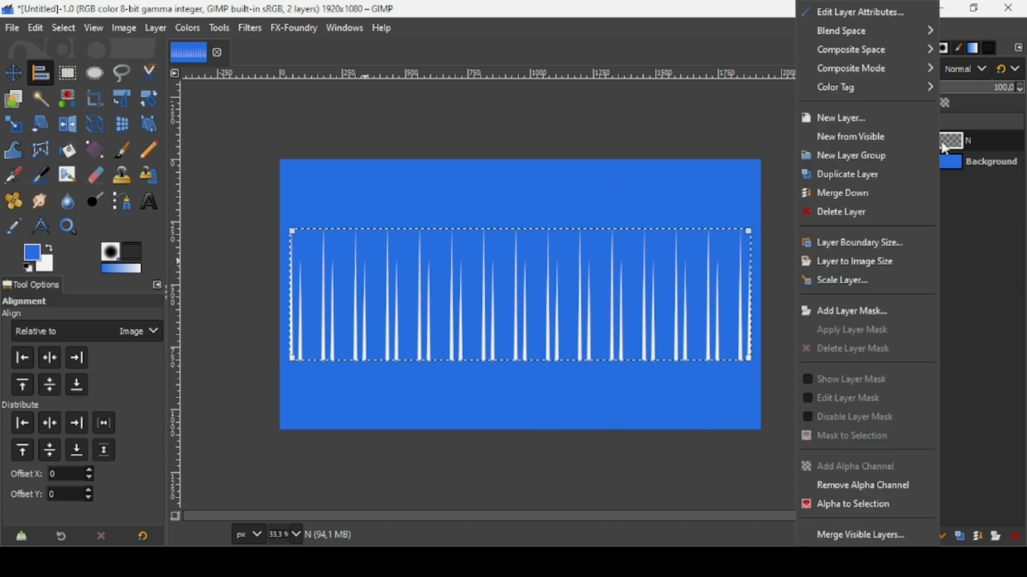
left_click(891, 263)
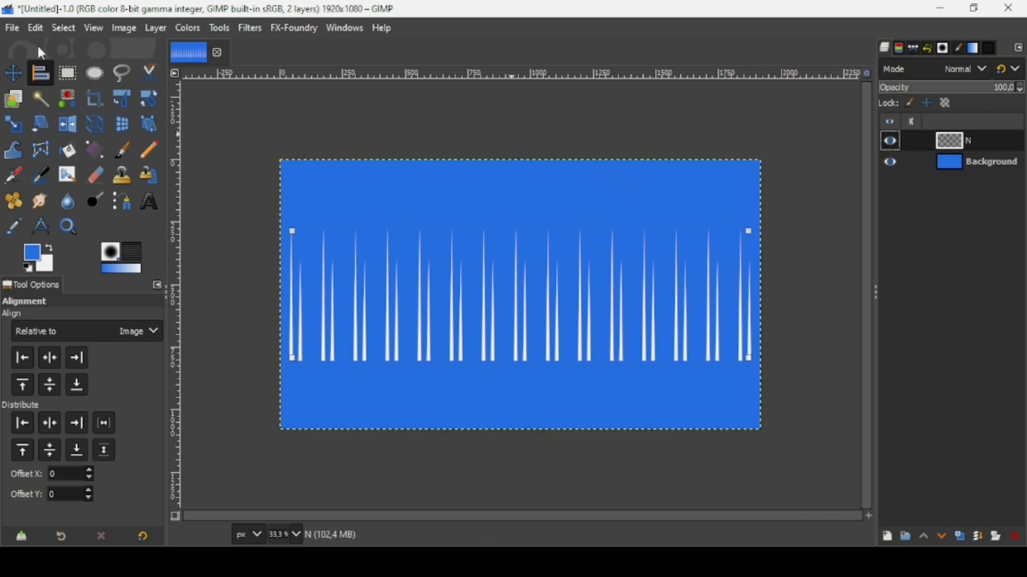
left_click(13, 73)
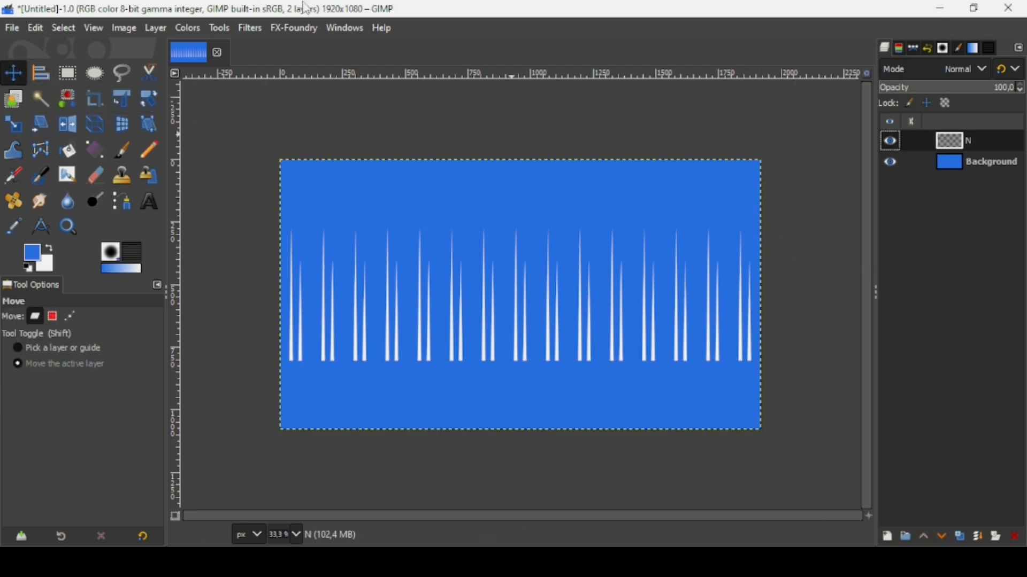
Apply the Polar Coordinates distortion to layer N with a circle depth of 0 percent.
left_click(251, 28)
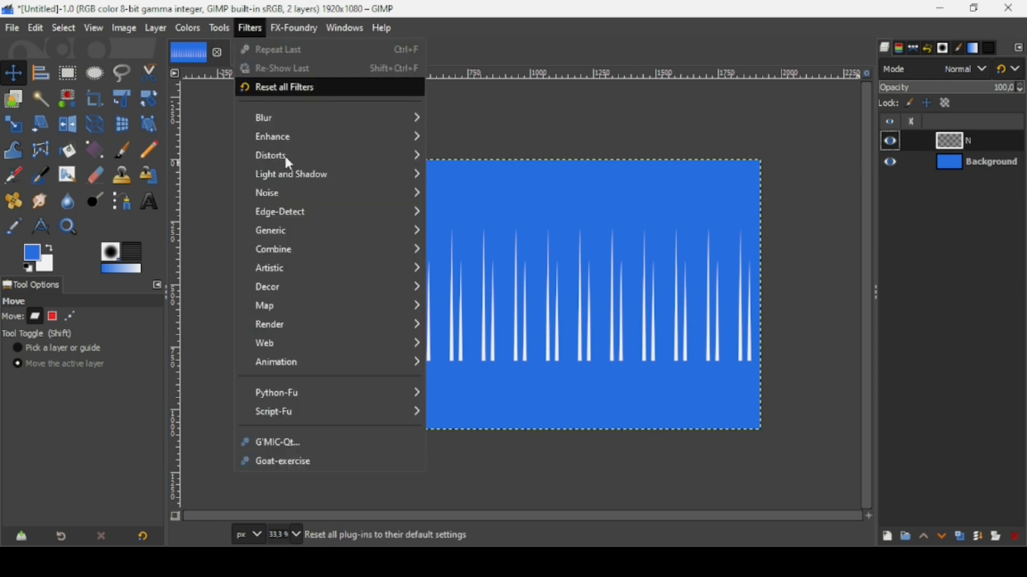
mouse_move(289, 166)
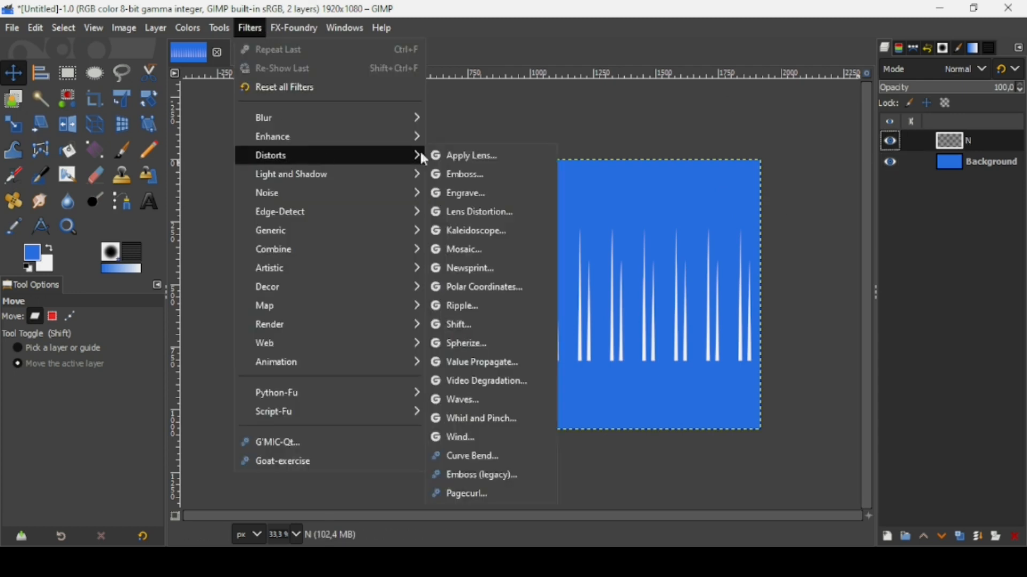
left_click(477, 289)
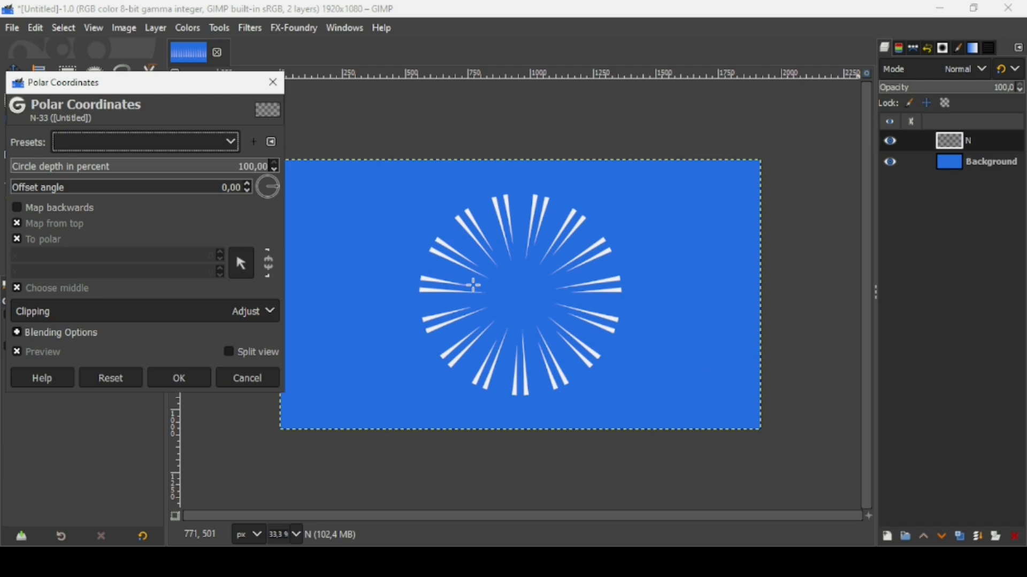
left_click_drag(106, 169, 0, 167)
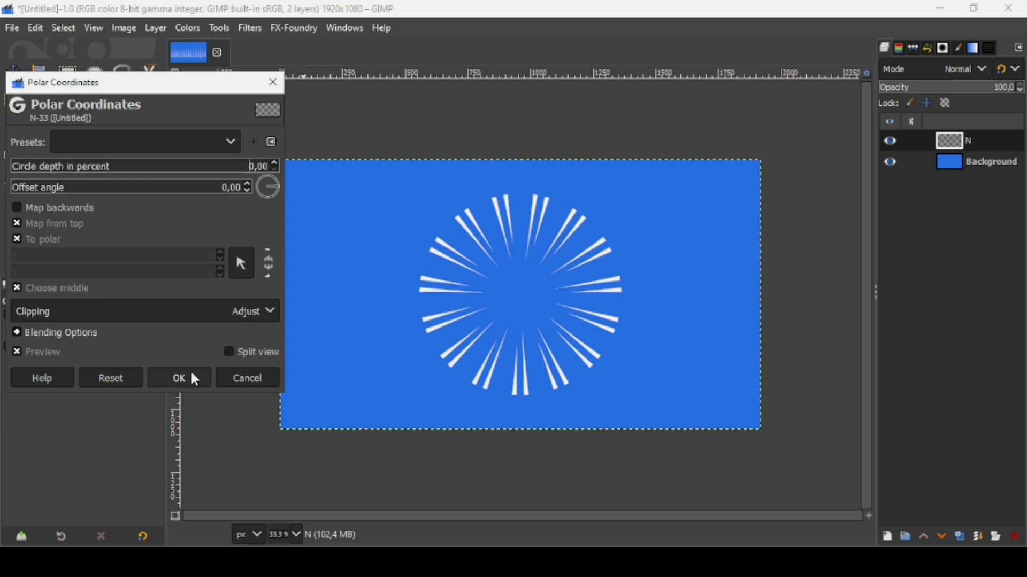
left_click(191, 370)
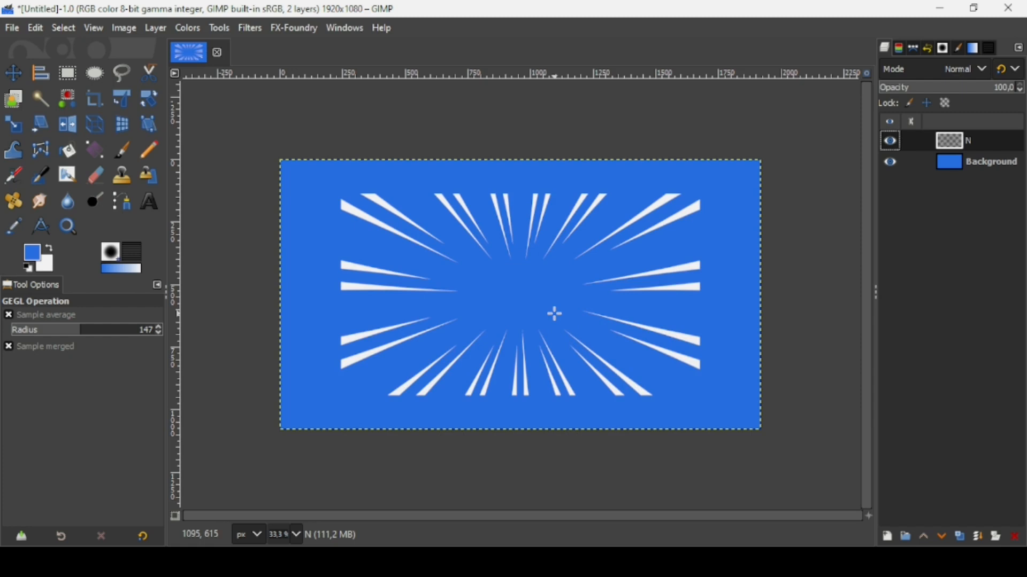
Scale layer N up proportionally around its center so the rays reach past all edges of the canvas.
left_click(23, 127)
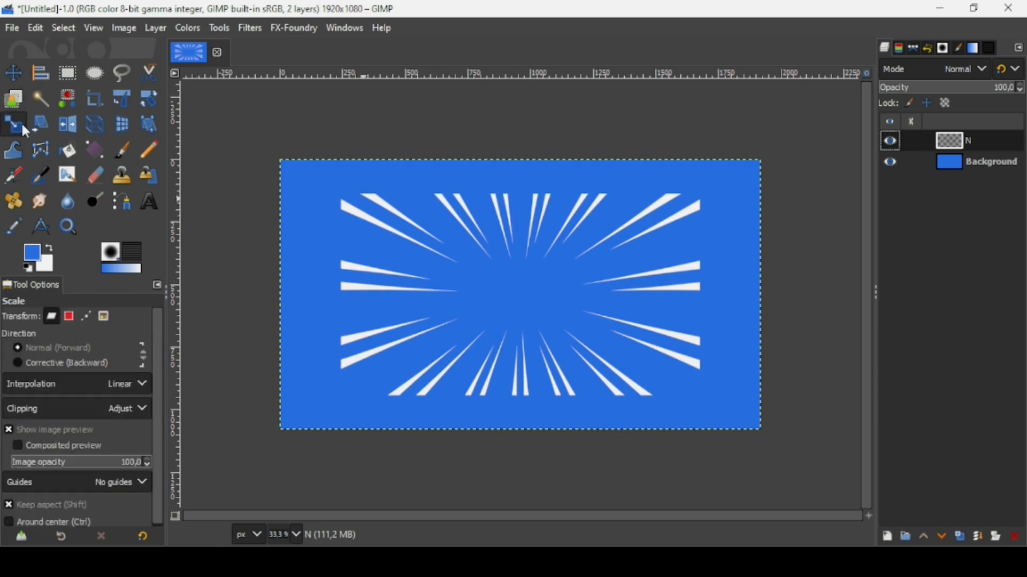
left_click(584, 283)
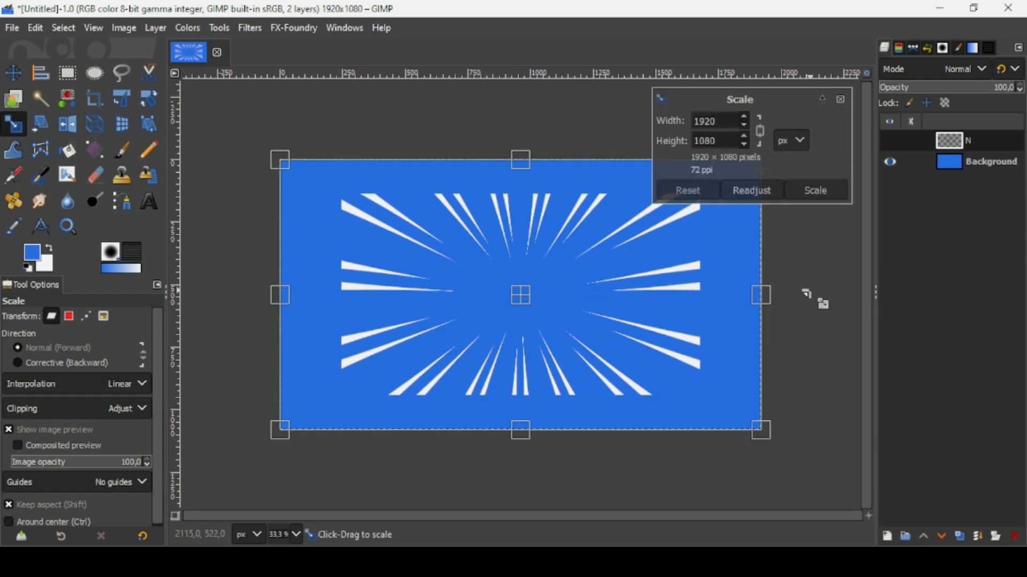
left_click_drag(779, 297, 902, 310)
key("Return")
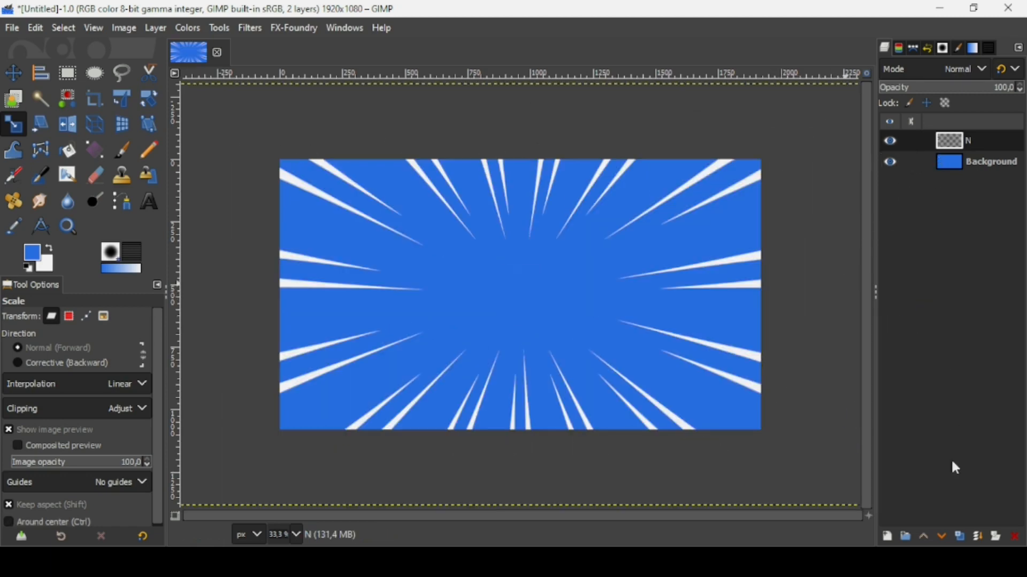
Duplicate layer N and rotate the copy by about -6.19 degrees around the image center.
left_click(961, 536)
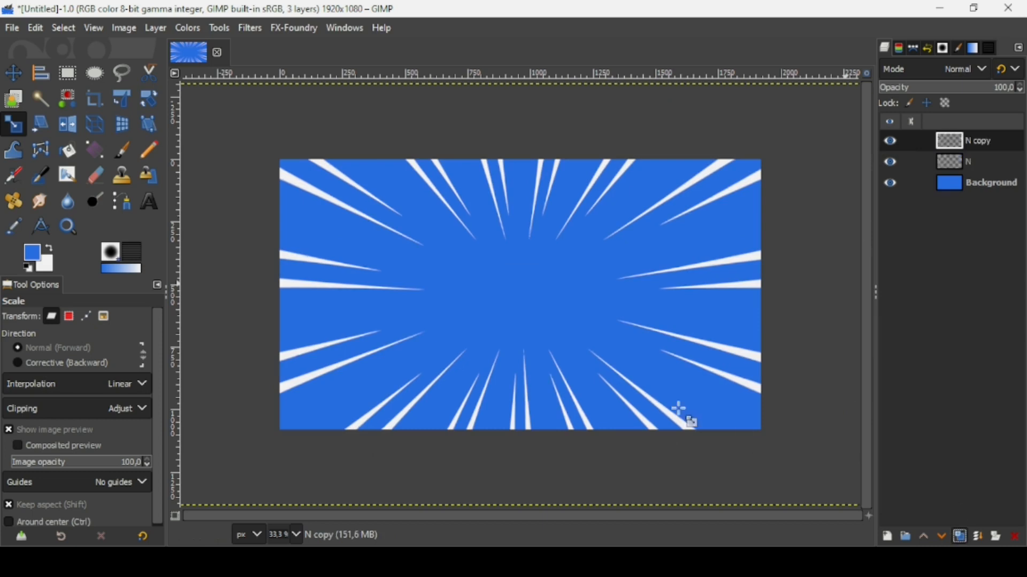
left_click(150, 98)
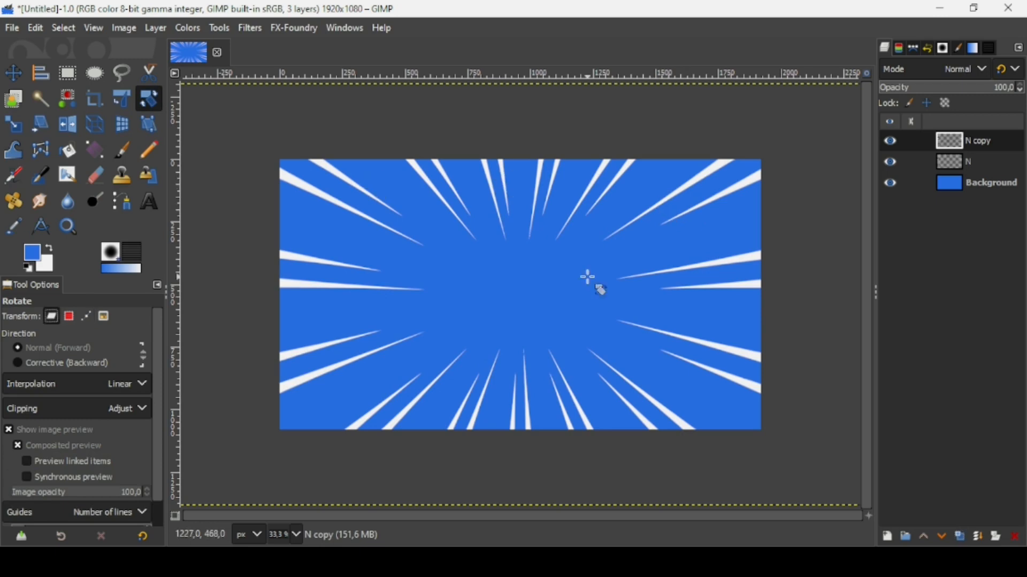
left_click(587, 277)
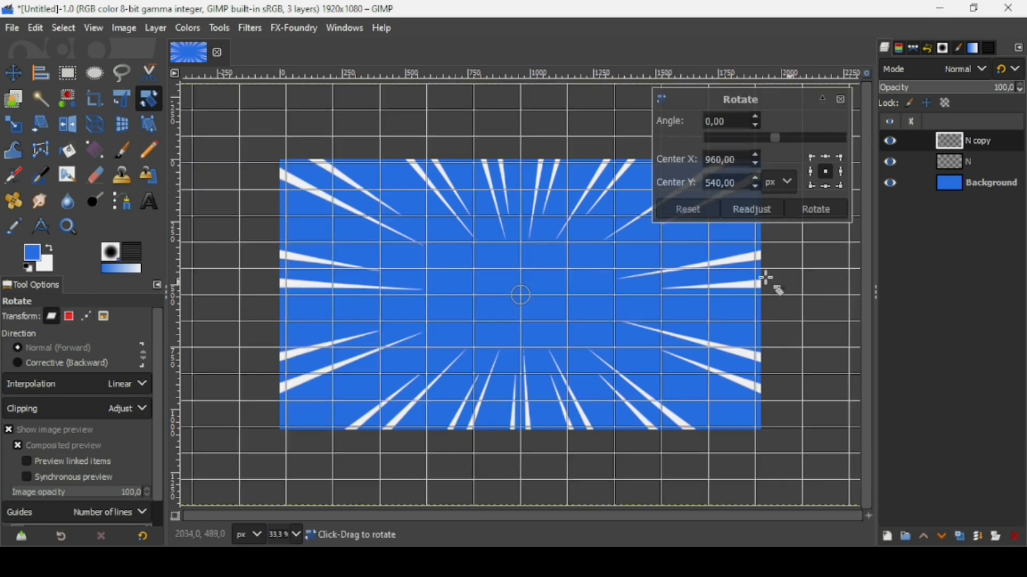
left_click_drag(767, 288, 729, 256)
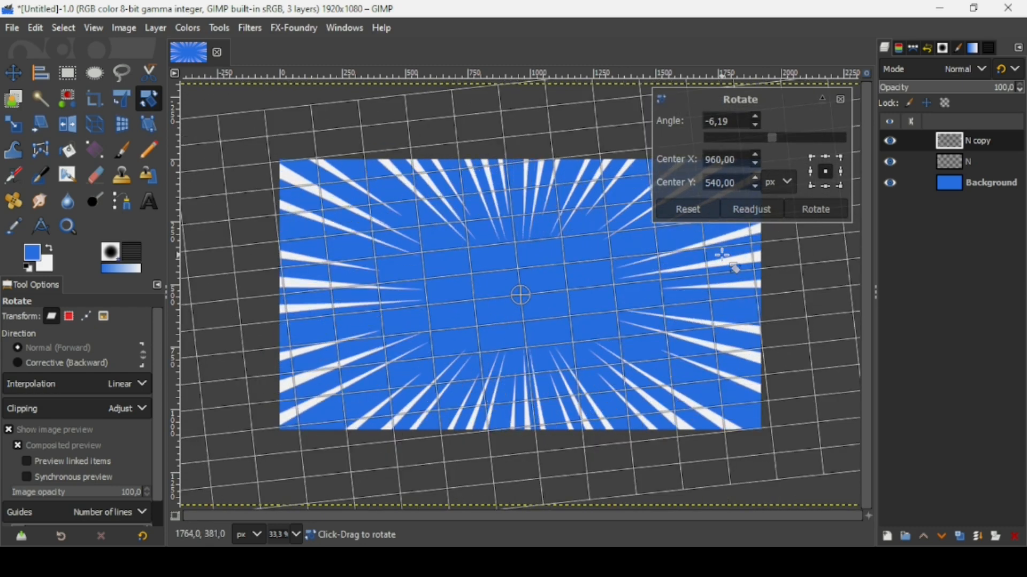
left_click(814, 211)
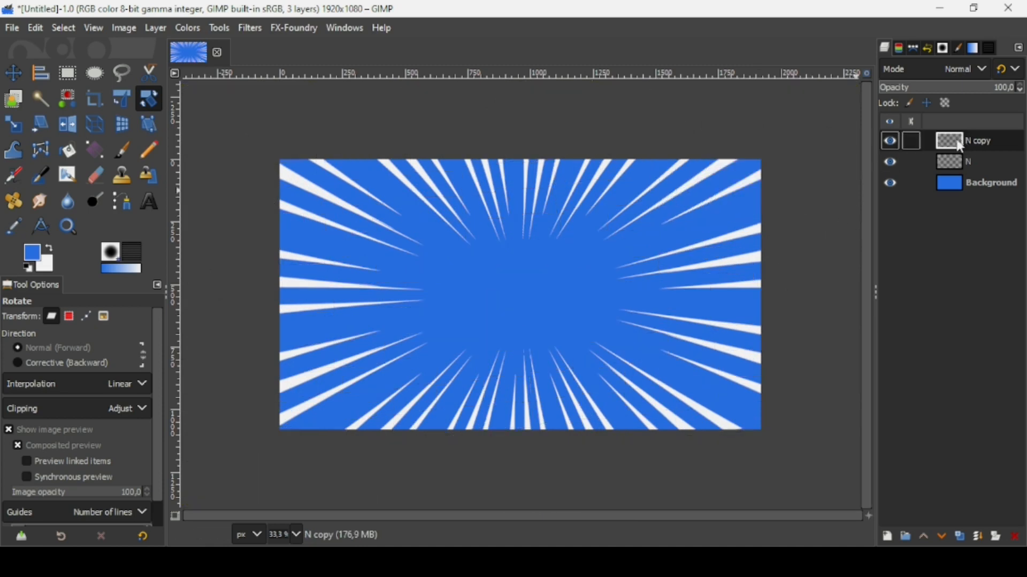
Lower the rotated ray copy's opacity to 50 and merge it down into layer N.
left_click(956, 89)
mouse_move(956, 88)
left_mouse_down()
mouse_move(943, 89)
mouse_move(951, 88)
left_mouse_up()
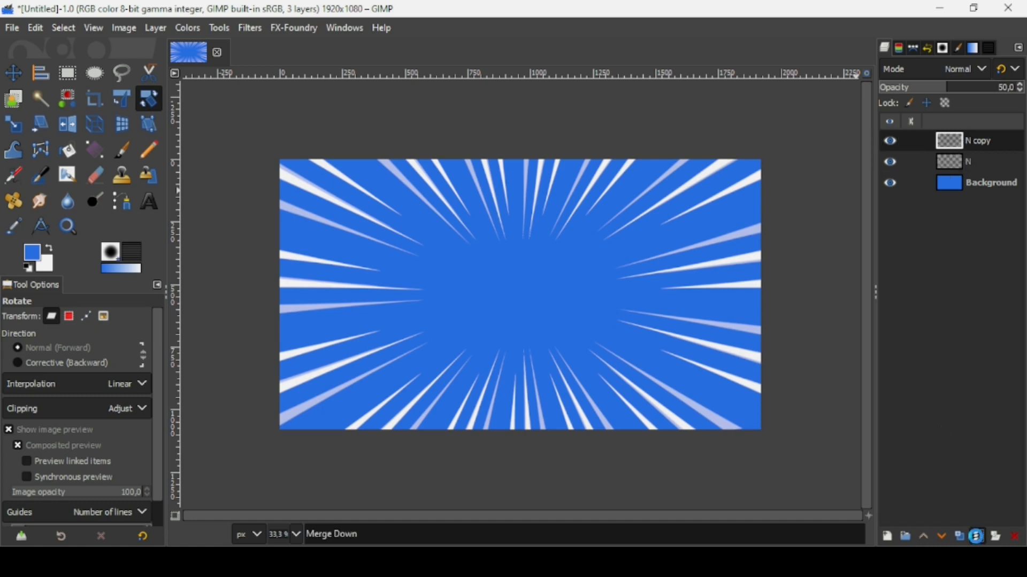
left_click(983, 539)
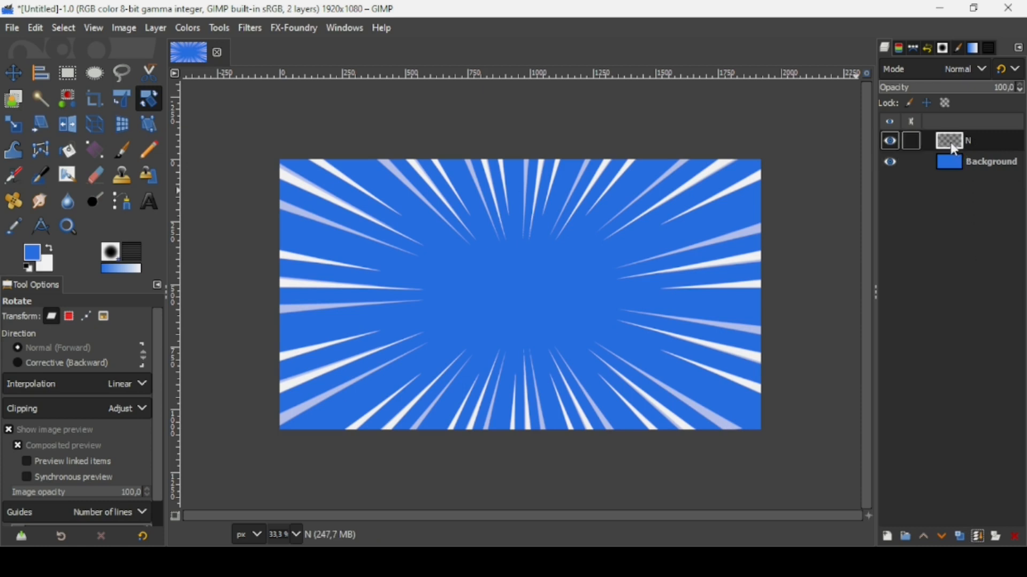
Set the blend mode of the merged ray layer N to Overlay.
left_click(960, 75)
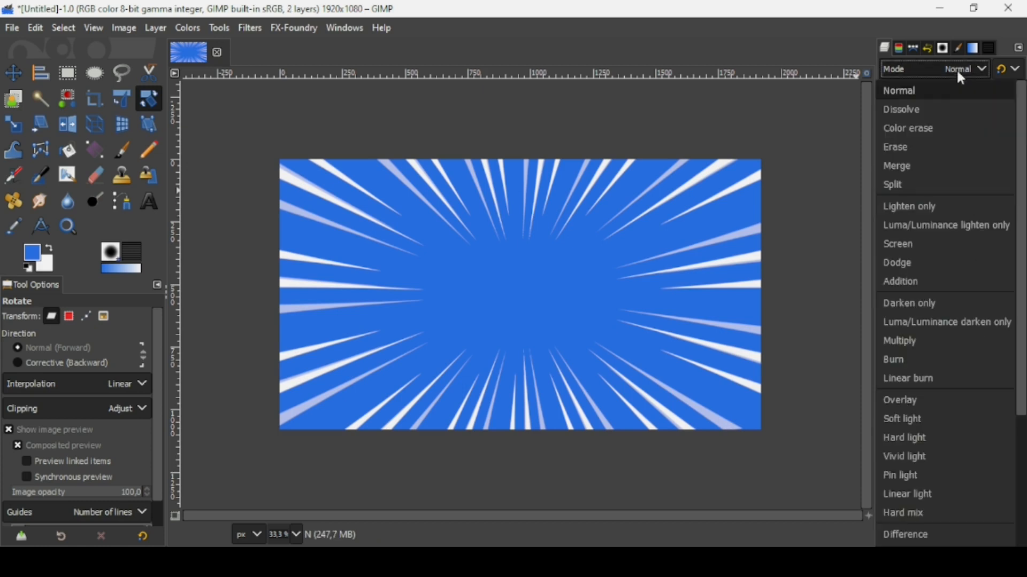
left_click(923, 406)
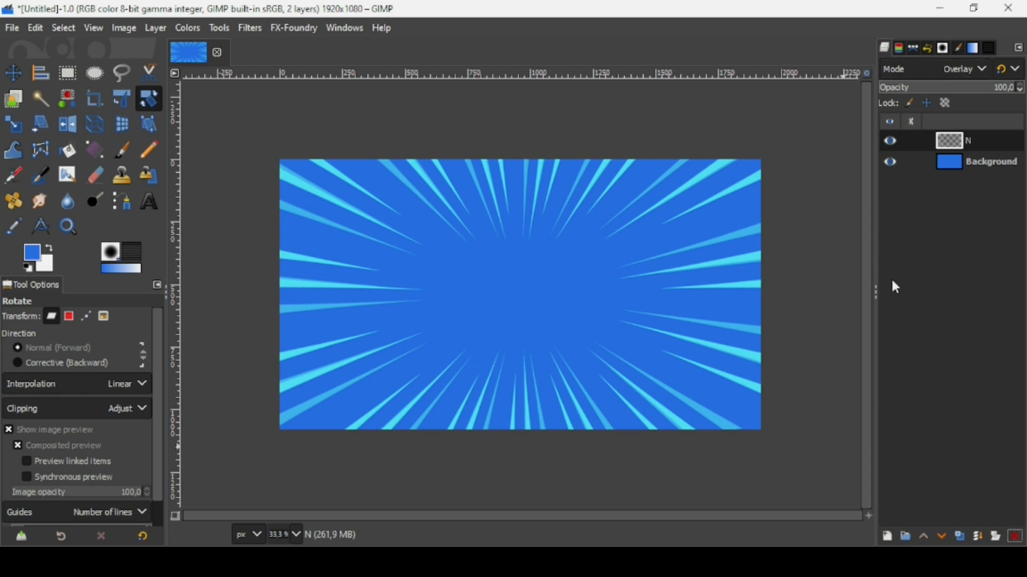
Set the foreground color to ffb700.
left_click(34, 254)
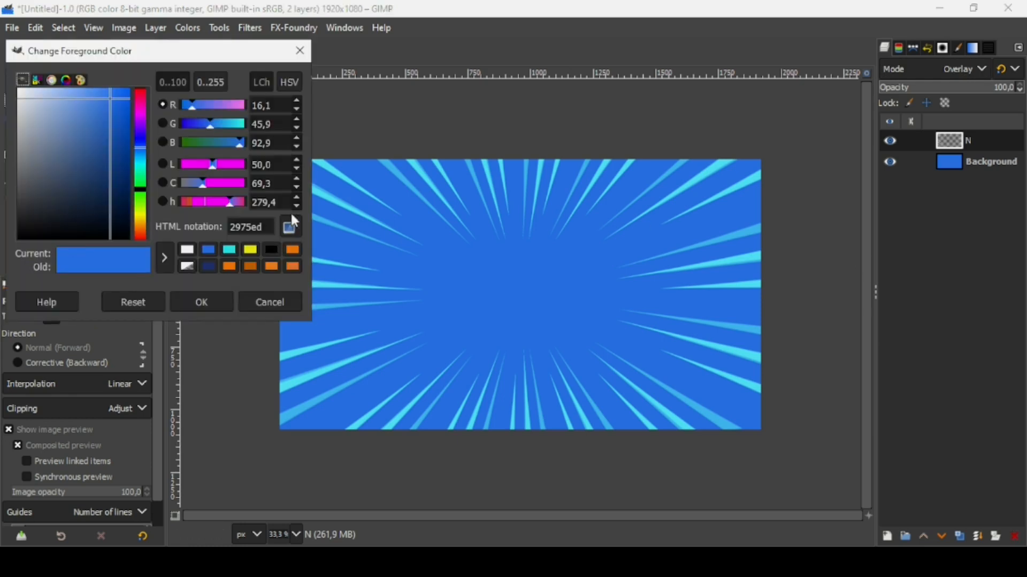
double_click(249, 227)
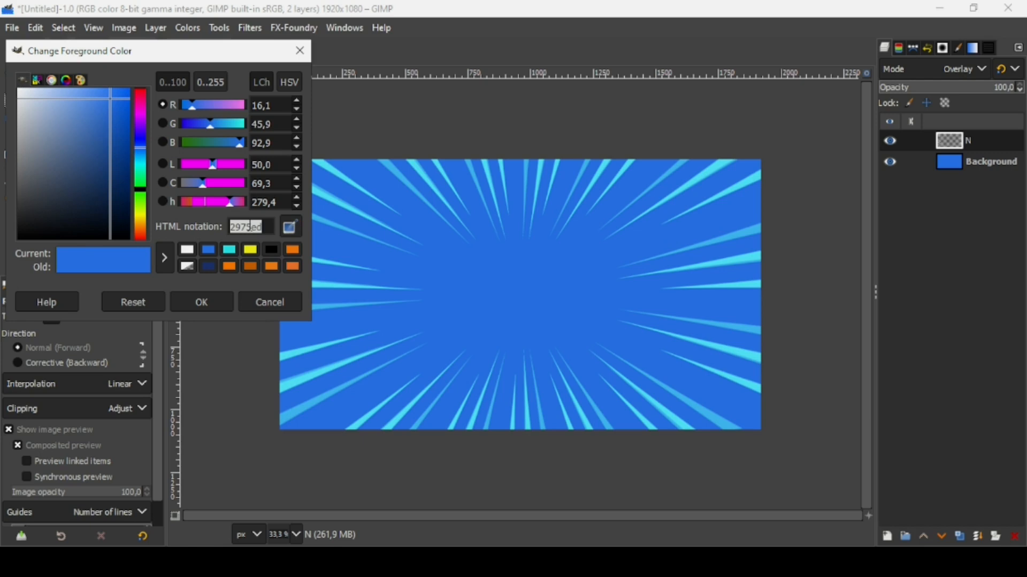
type("ffb700")
key("Return")
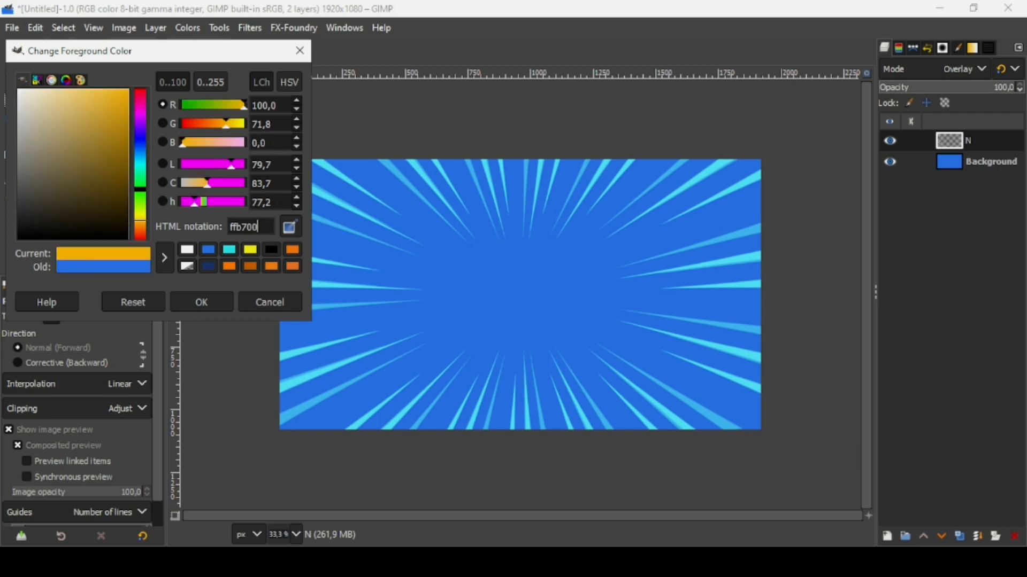
left_click(203, 304)
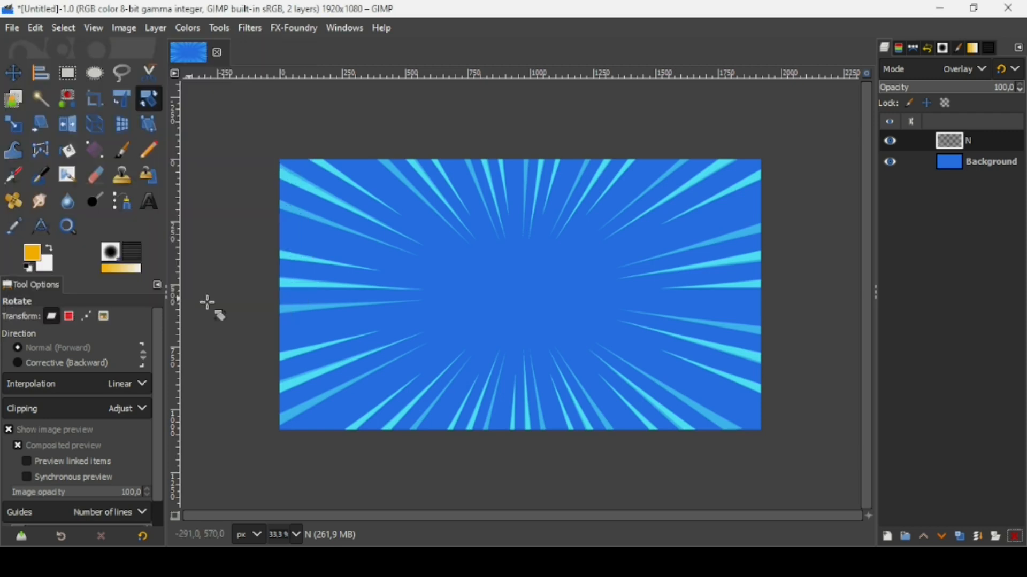
Add the text "gimp!" near the middle of the canvas in Best Friends Font.
left_click(152, 202)
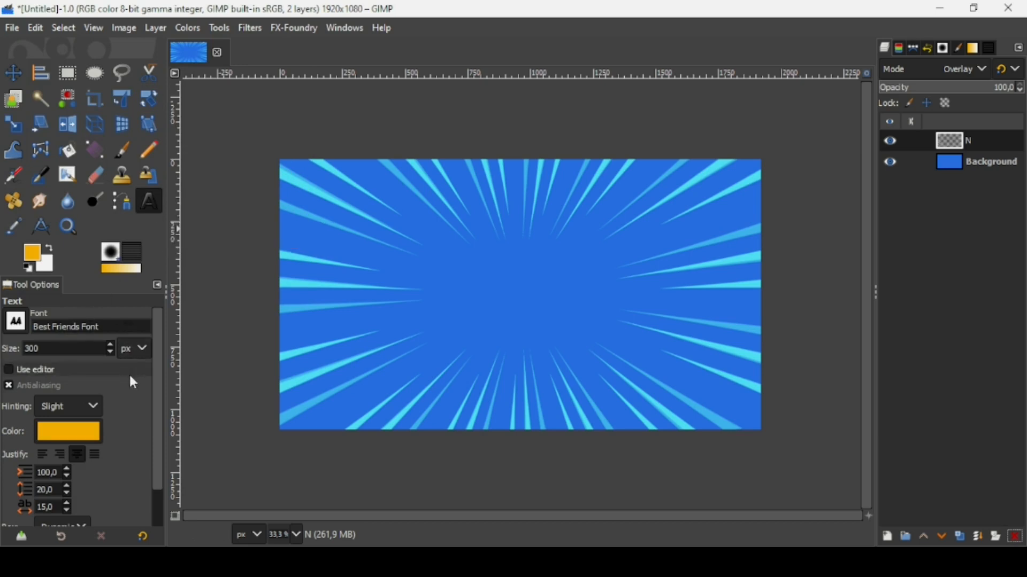
left_click(459, 261)
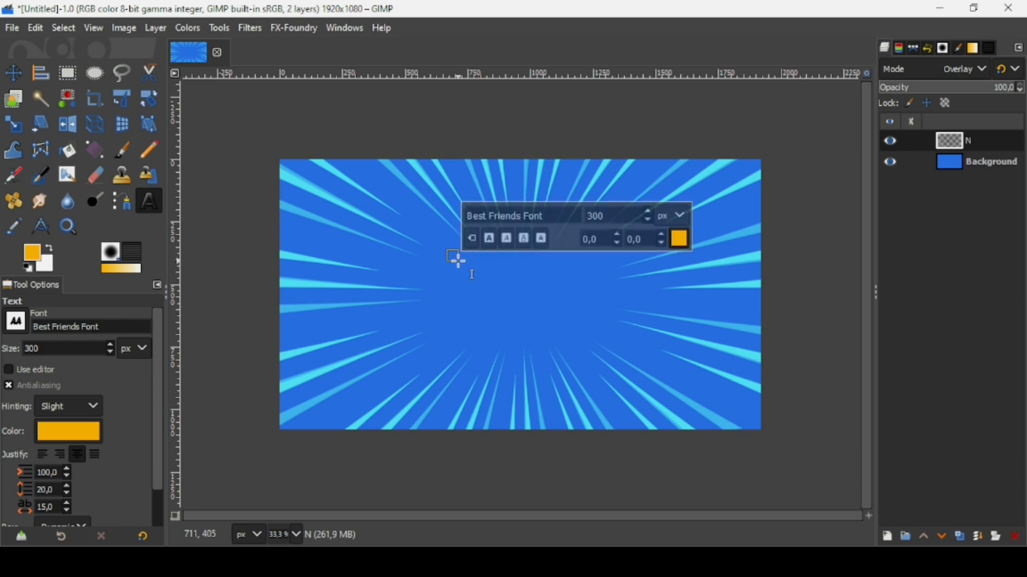
type("g")
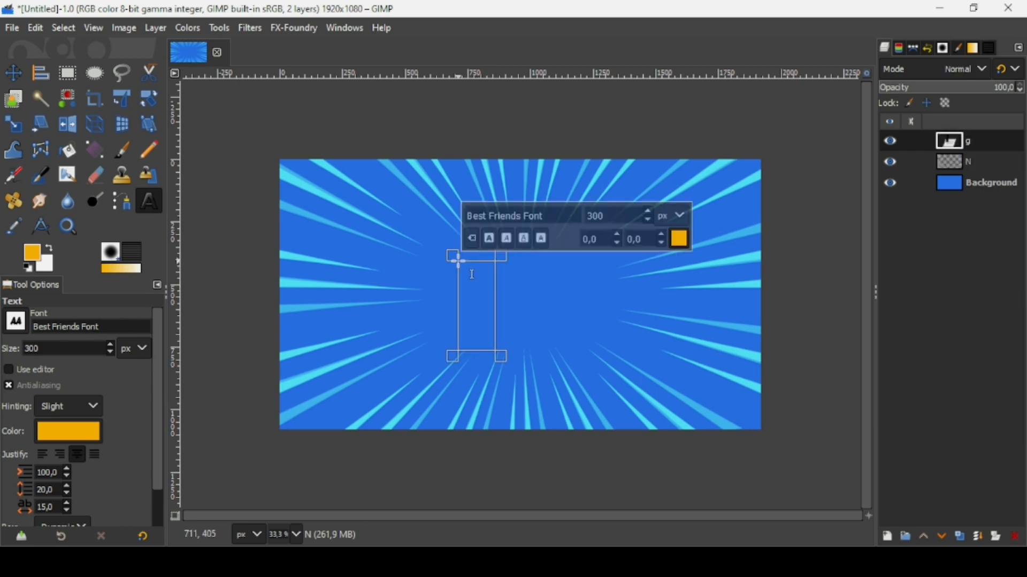
type("imp")
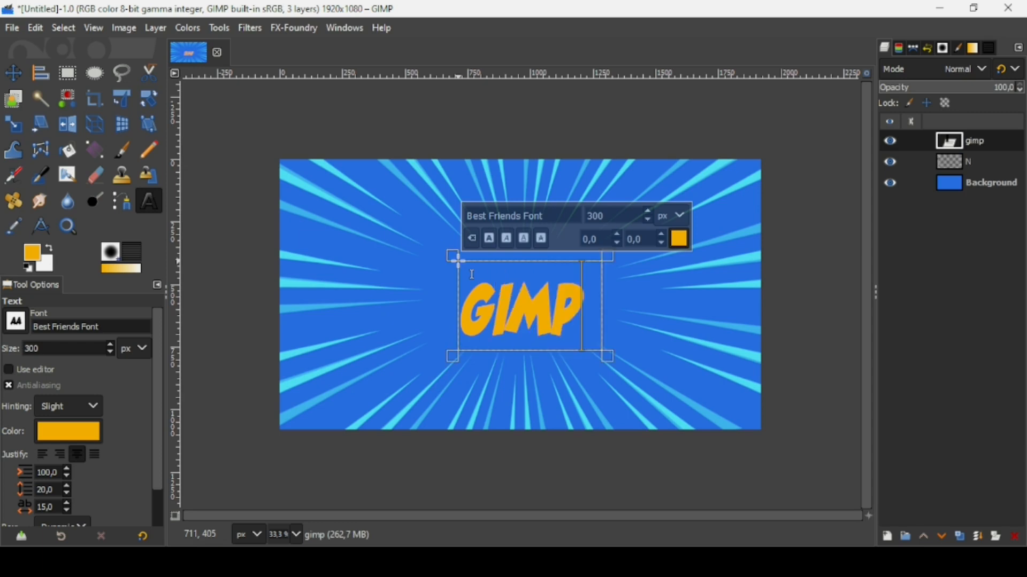
type("!")
Set the size of the whole "gimp!" text to 450 px.
key("ctrl+a")
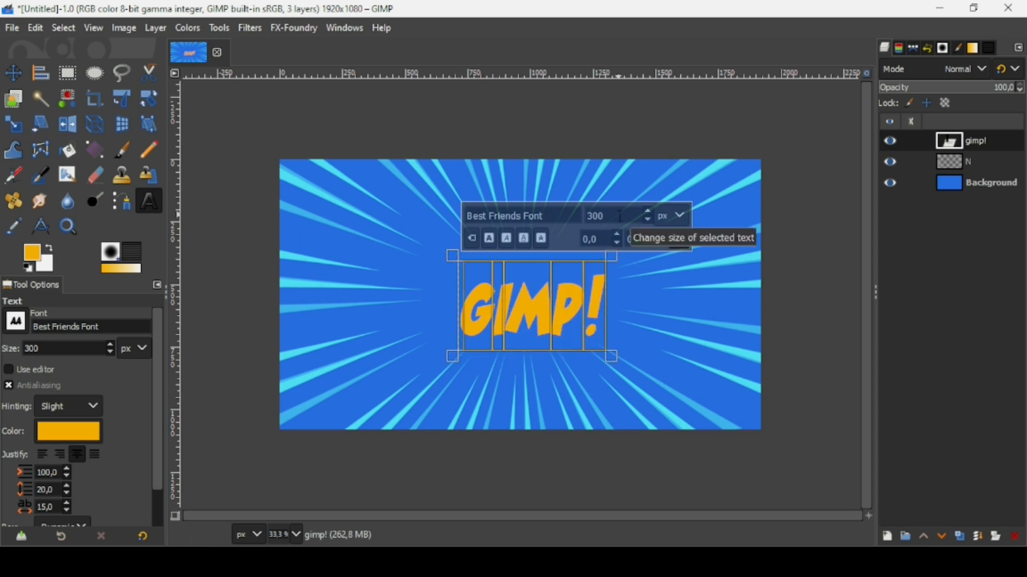
left_click(600, 216)
left_click_drag(600, 215, 578, 216)
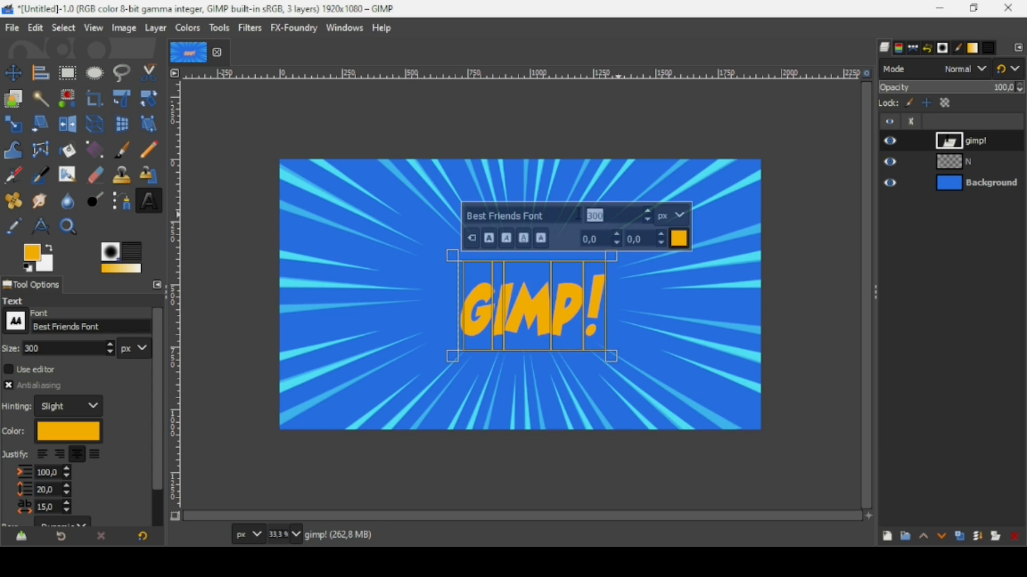
type("450")
key("Return")
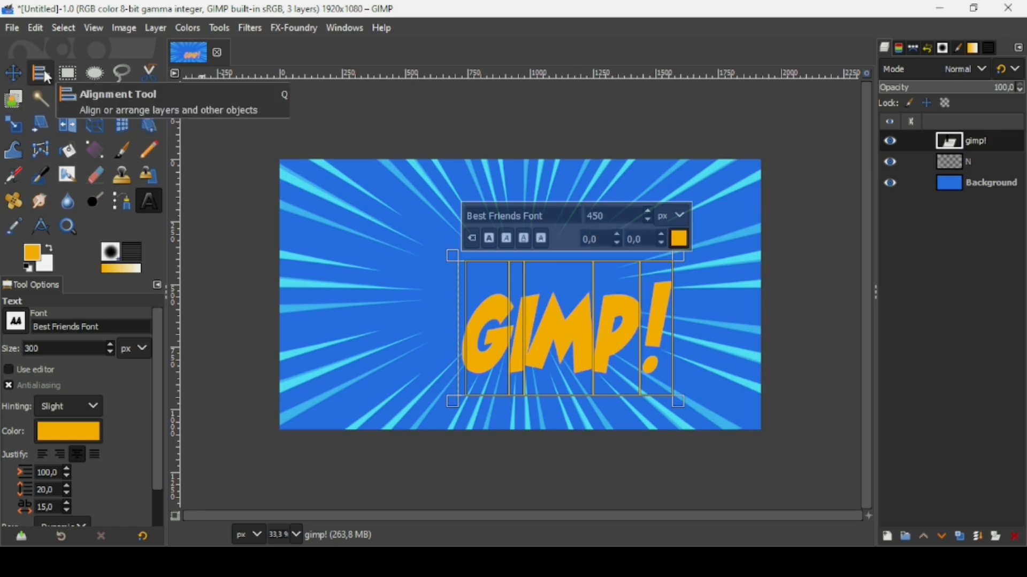
Center the "gimp!" text layer horizontally and vertically relative to the image.
left_click(45, 73)
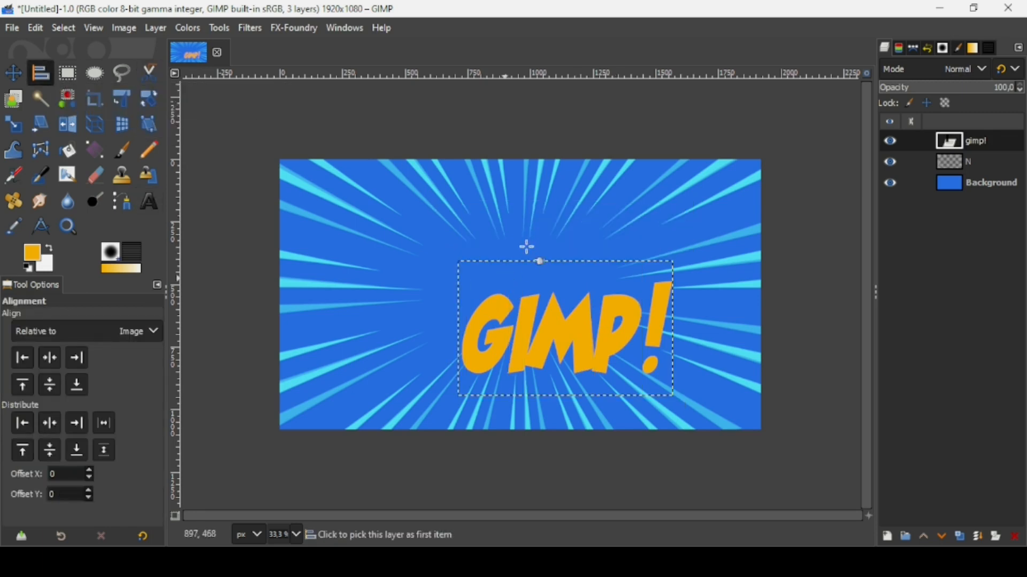
left_click(578, 340)
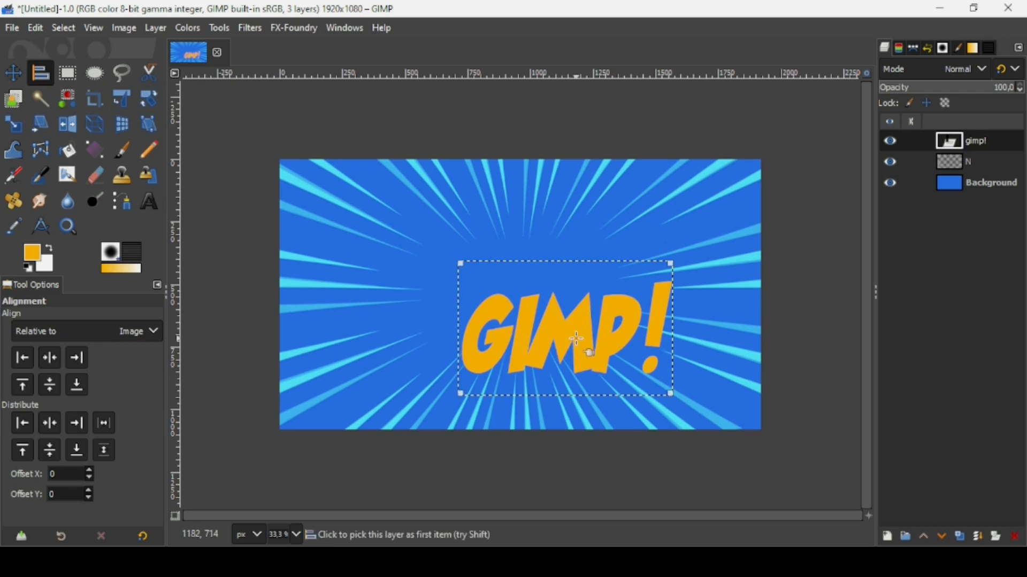
left_click(53, 356)
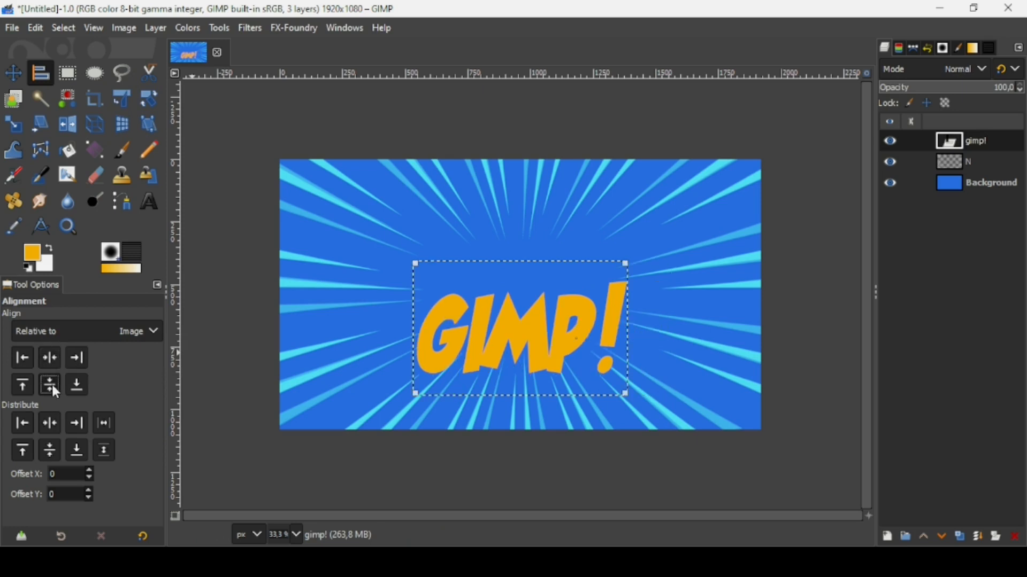
left_click(51, 383)
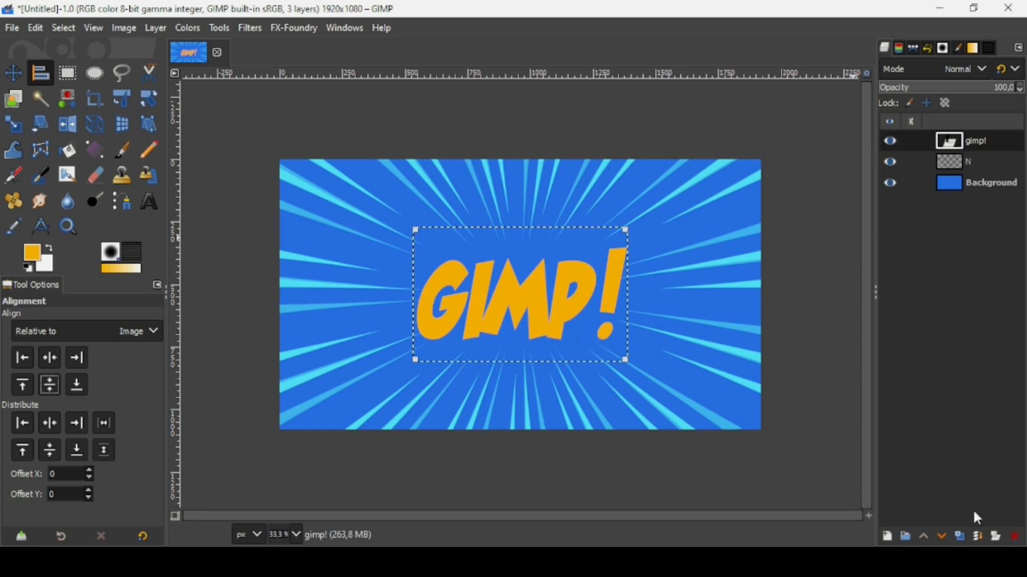
Duplicate the "gimp!" text layer and recolor the duplicate with the default black foreground color.
left_click(961, 537)
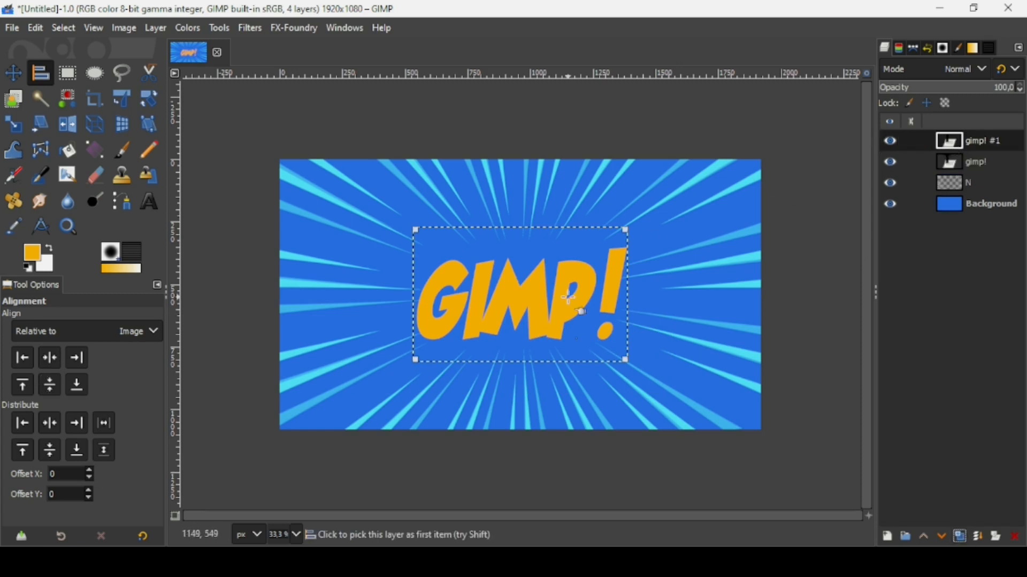
left_click(159, 201)
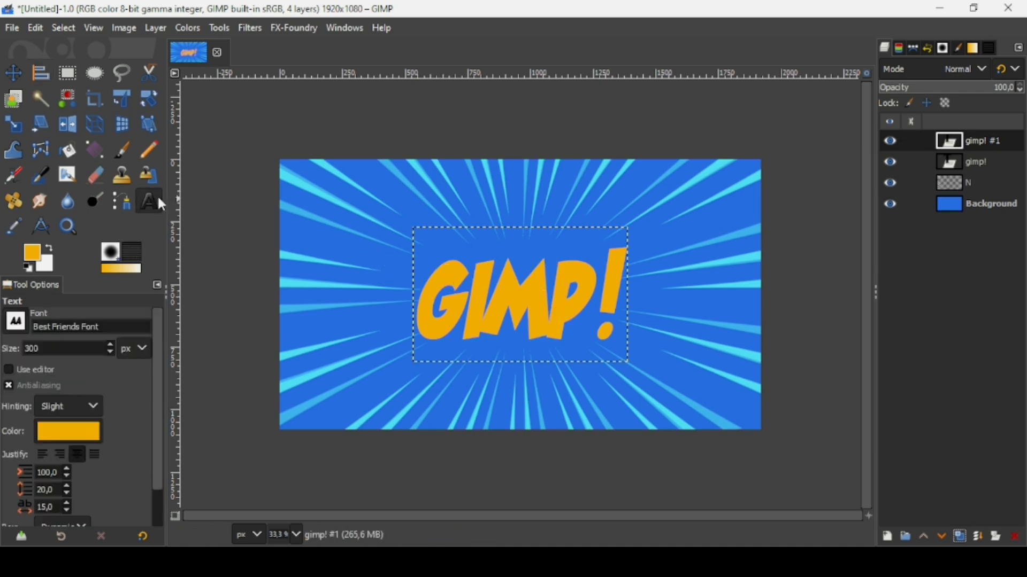
left_click(451, 287)
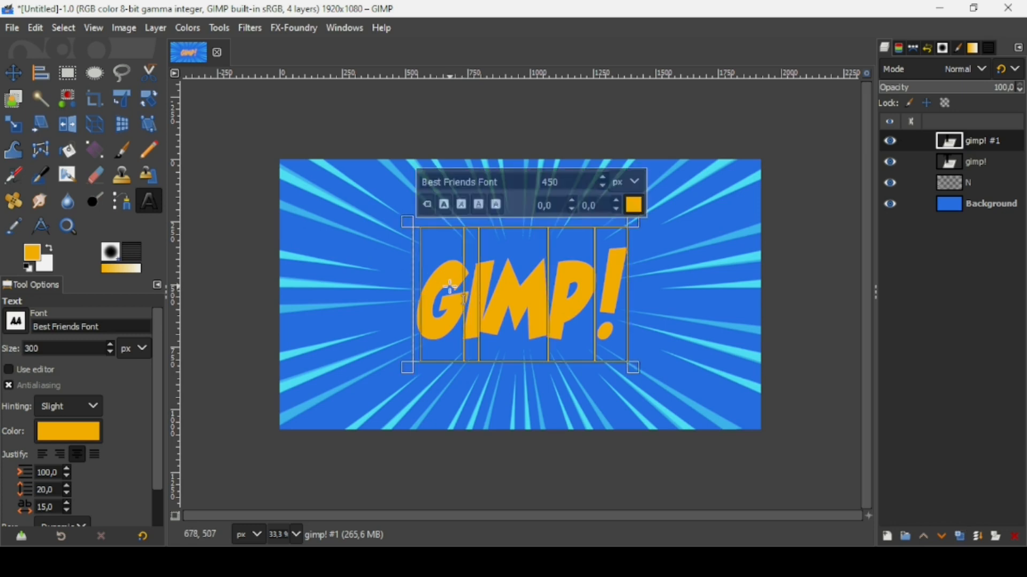
left_click(32, 273)
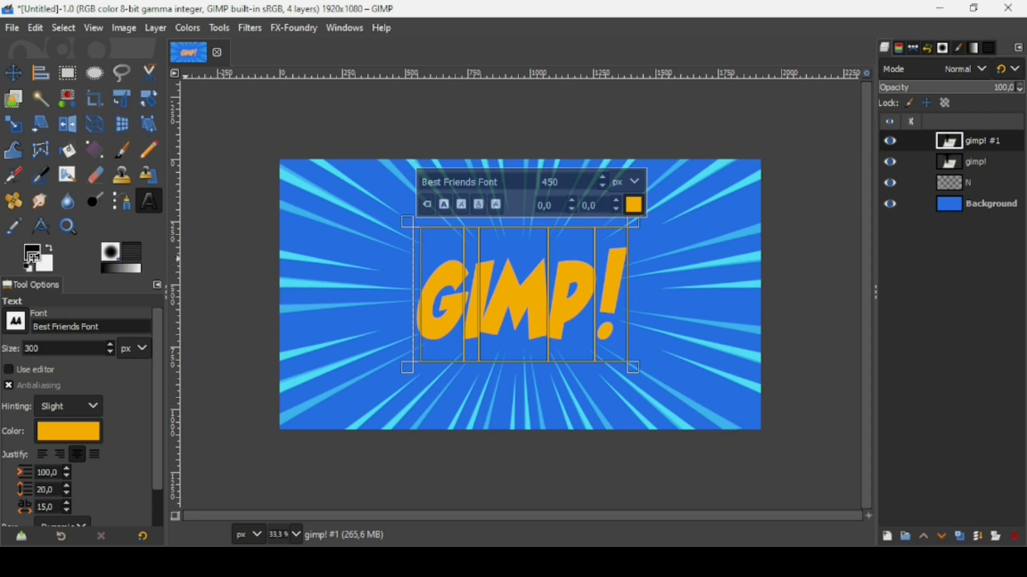
left_click_drag(33, 258, 513, 295)
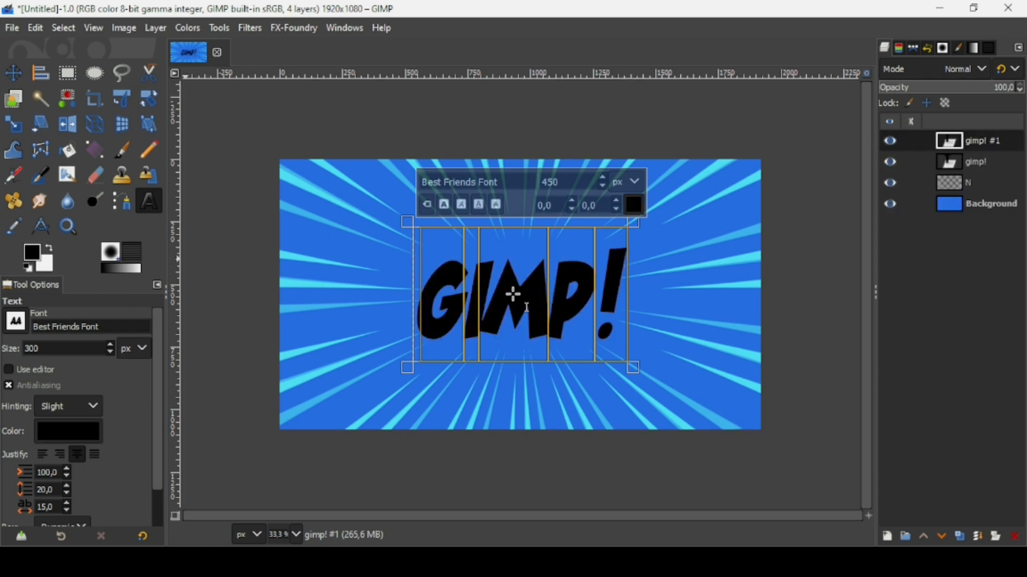
Place the black text layer beneath the orange one and shift it slightly down and to the right as a drop shadow.
left_click(14, 73)
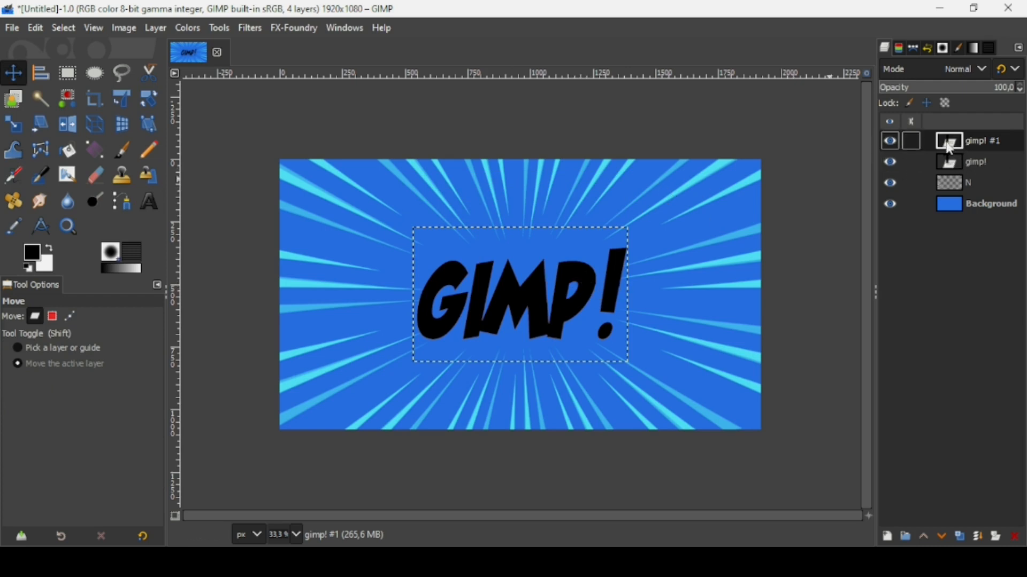
mouse_move(951, 149)
left_mouse_down()
mouse_move(949, 182)
mouse_move(951, 168)
left_mouse_up()
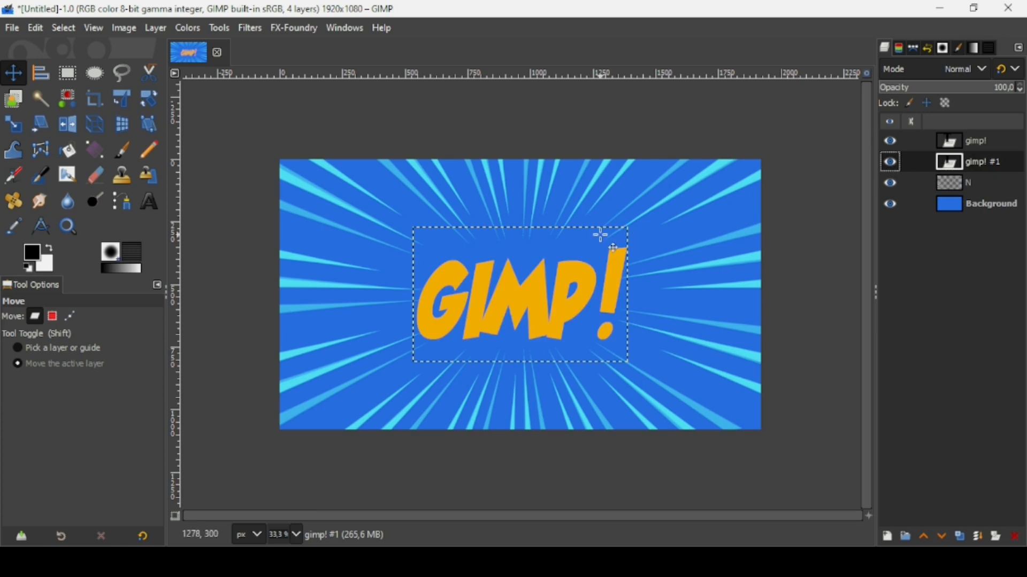
mouse_move(548, 289)
left_mouse_down()
mouse_move(556, 298)
mouse_move(550, 293)
left_mouse_up()
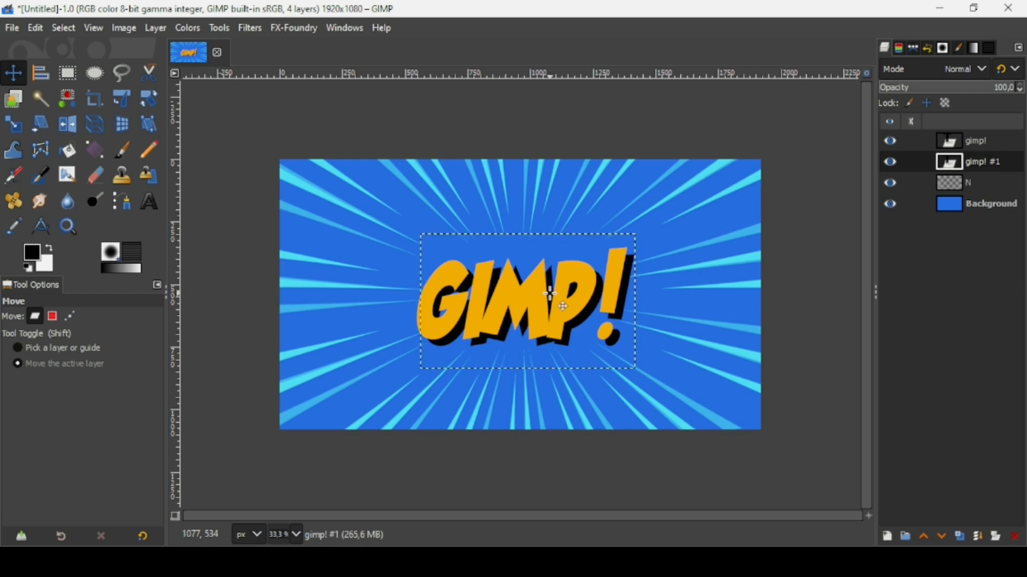
Link the two text layers to nudge them slightly upward together, and unlink them again.
left_click(949, 141)
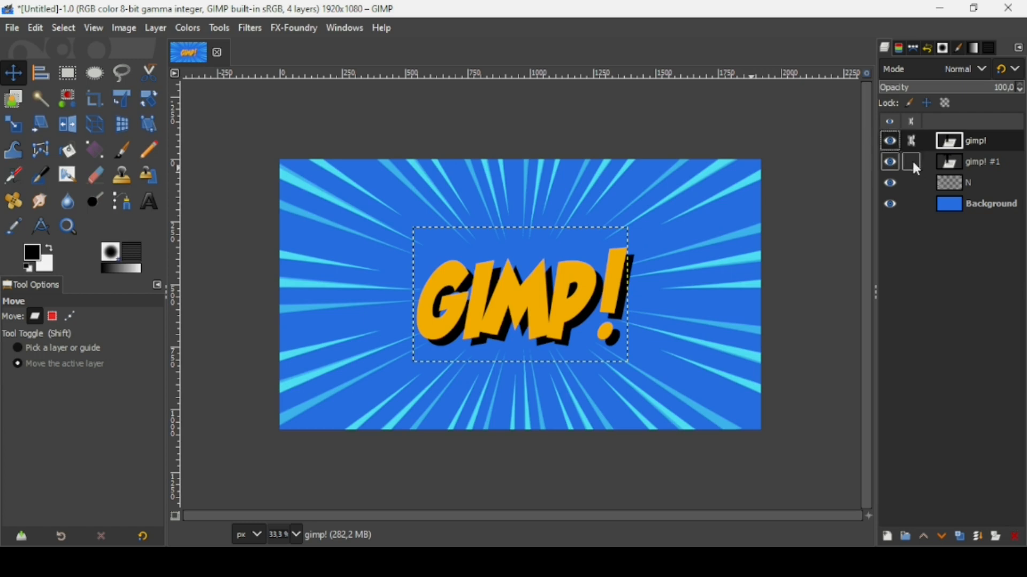
left_click(914, 142)
left_click_drag(560, 312, 559, 304)
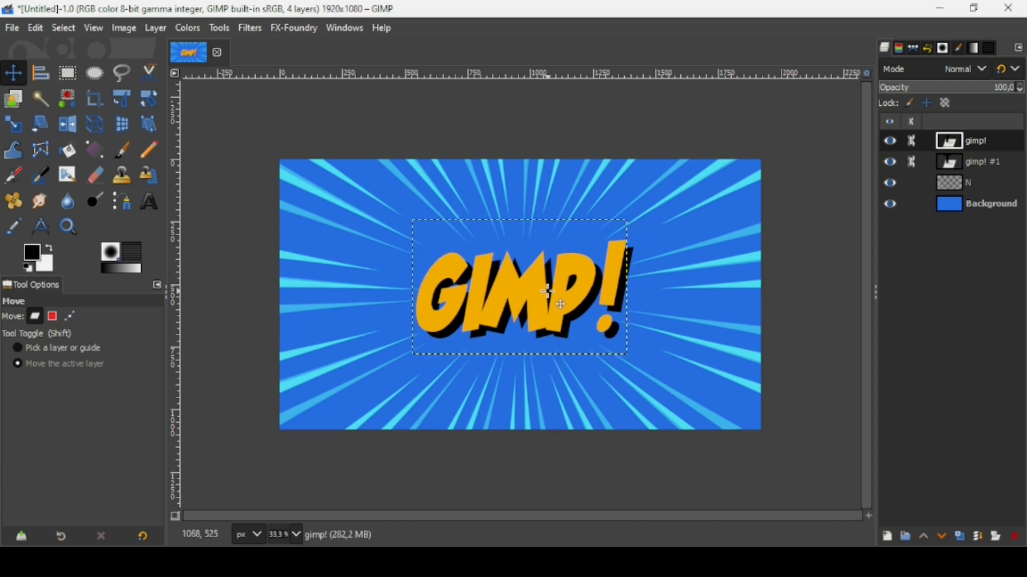
right_click(960, 141)
left_click(913, 164)
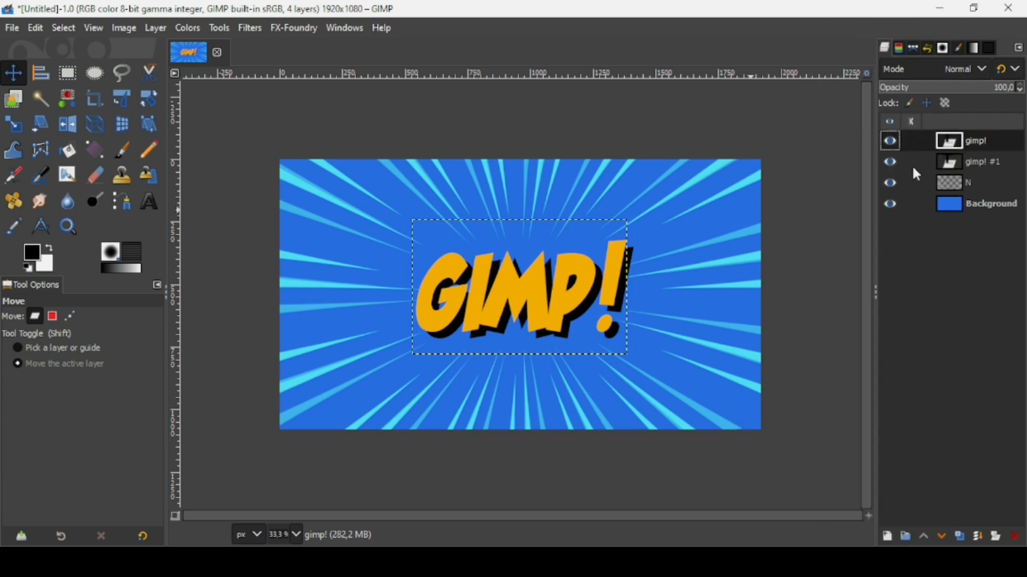